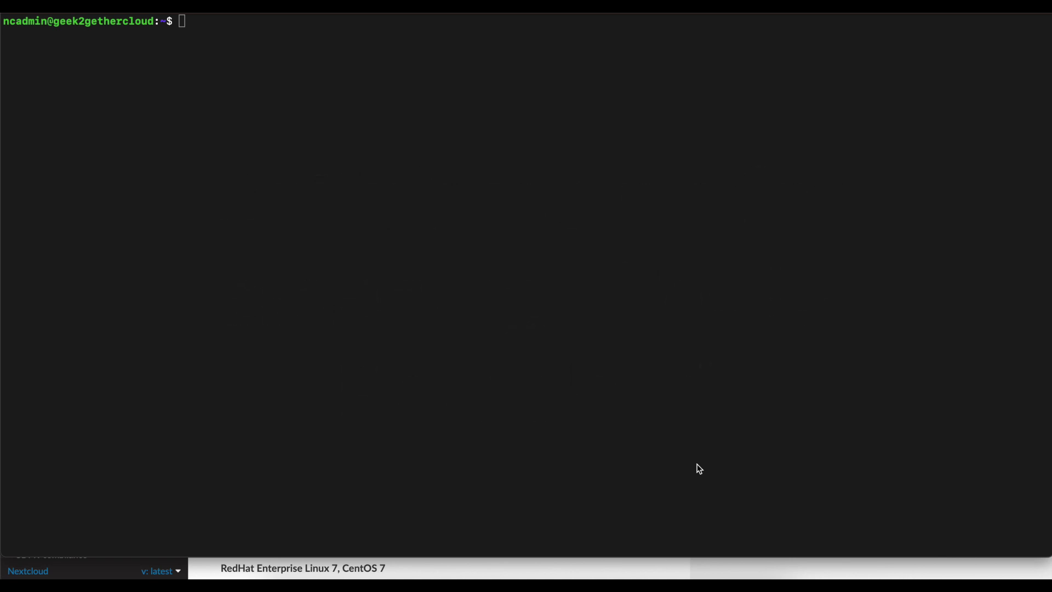
# - Bring the Nextcloud Antivirus scanner documentation, with its Installing ClamAV section, to the front
pyautogui.click(545, 570)
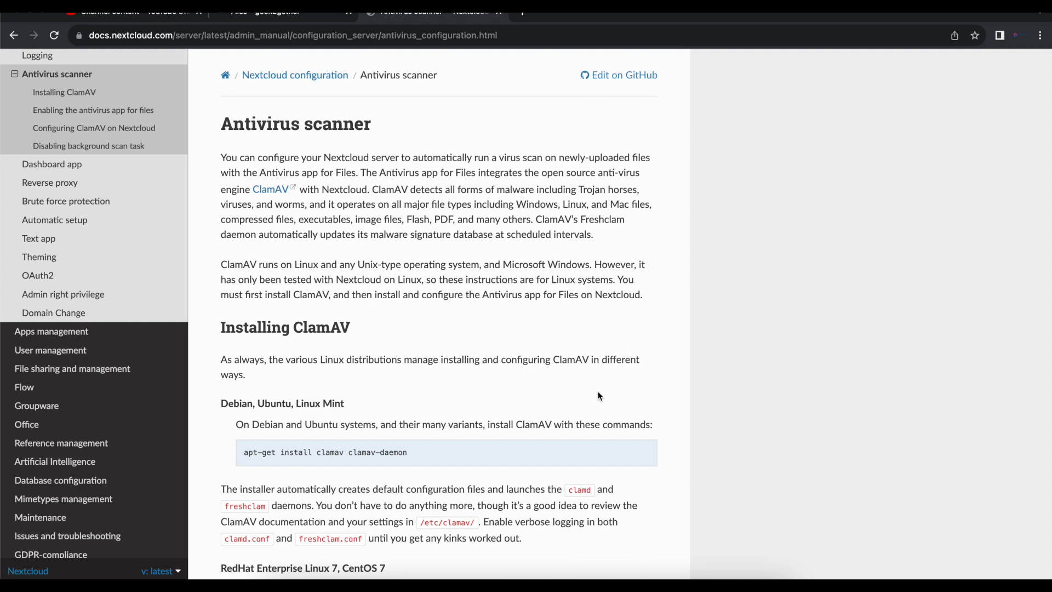
# - Read through the ClamAV installation steps, then switch to the 'Files - geek2gether' tab
pyautogui.scroll(-3, 598, 395)
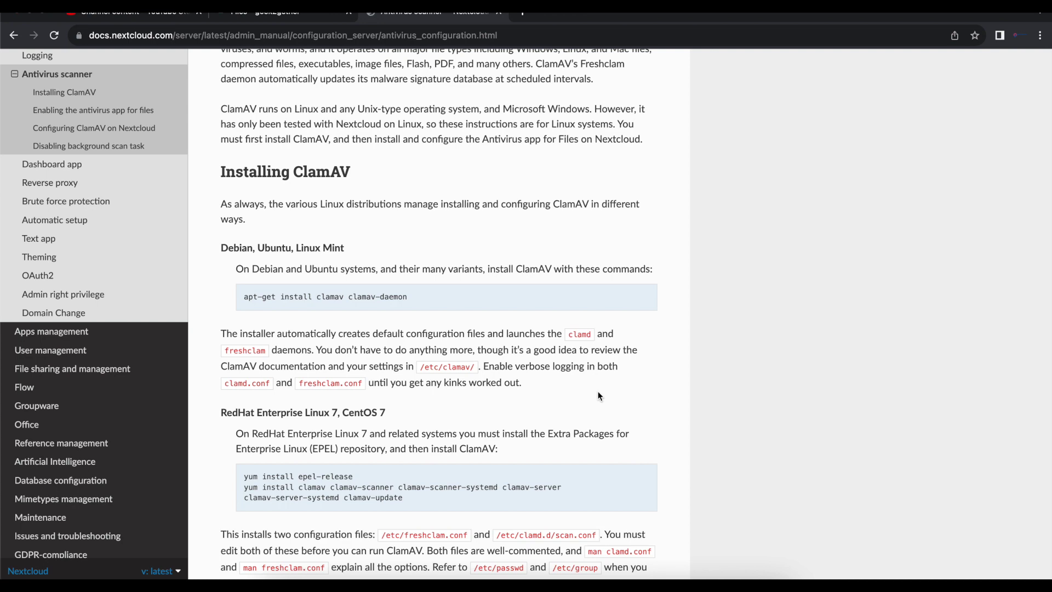
pyautogui.scroll(-1, 598, 395)
pyautogui.scroll(3, 598, 396)
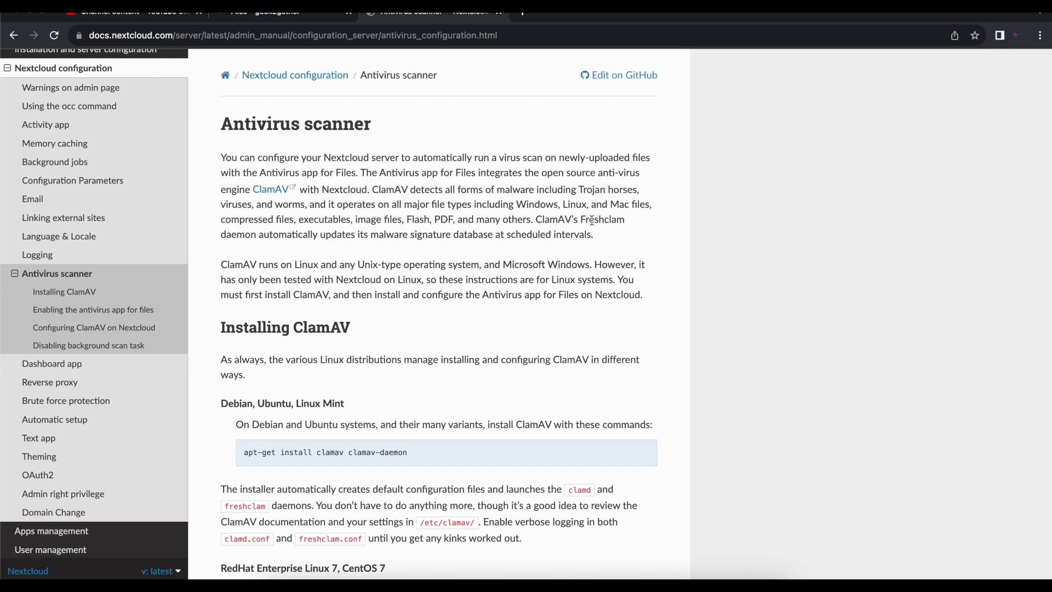
pyautogui.click(281, 14)
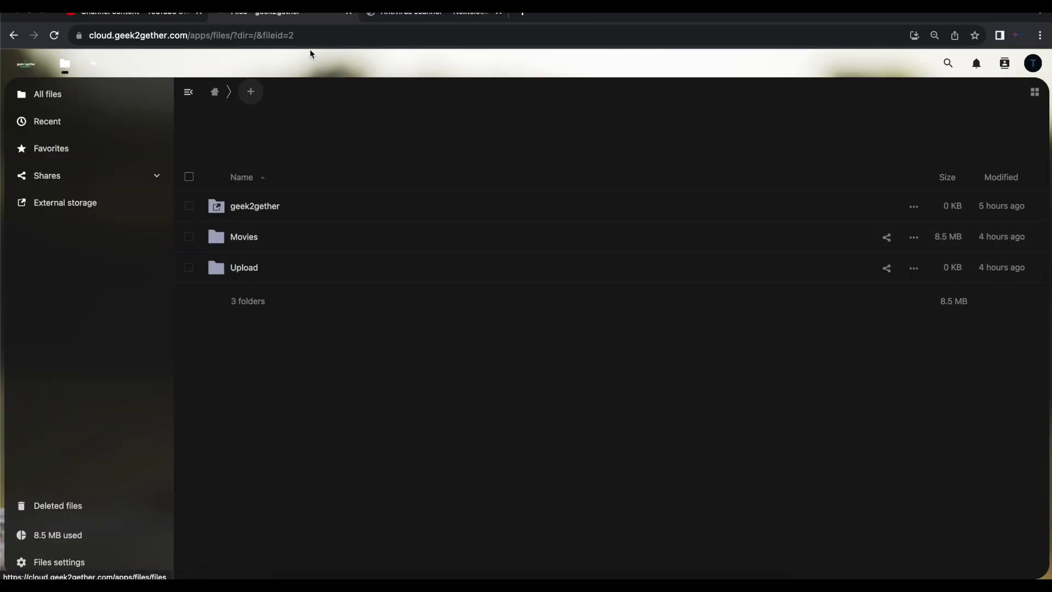
# - Search Apps for 'anti' to confirm Antivirus for files 5.2.1 is enabled, then open Administration settings
pyautogui.click(1028, 59)
pyautogui.click(936, 174)
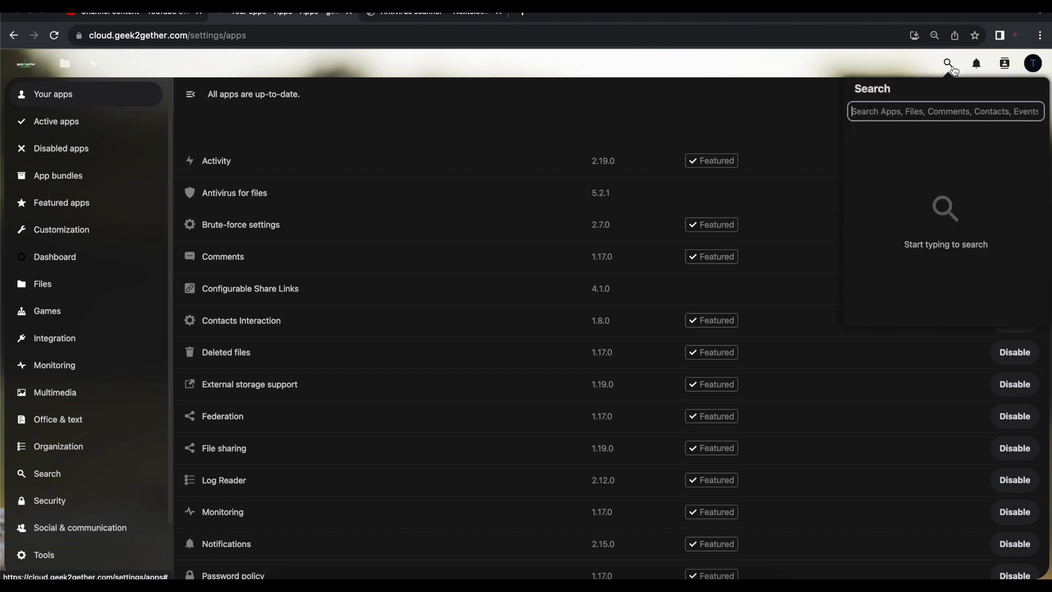
pyautogui.write('anti')
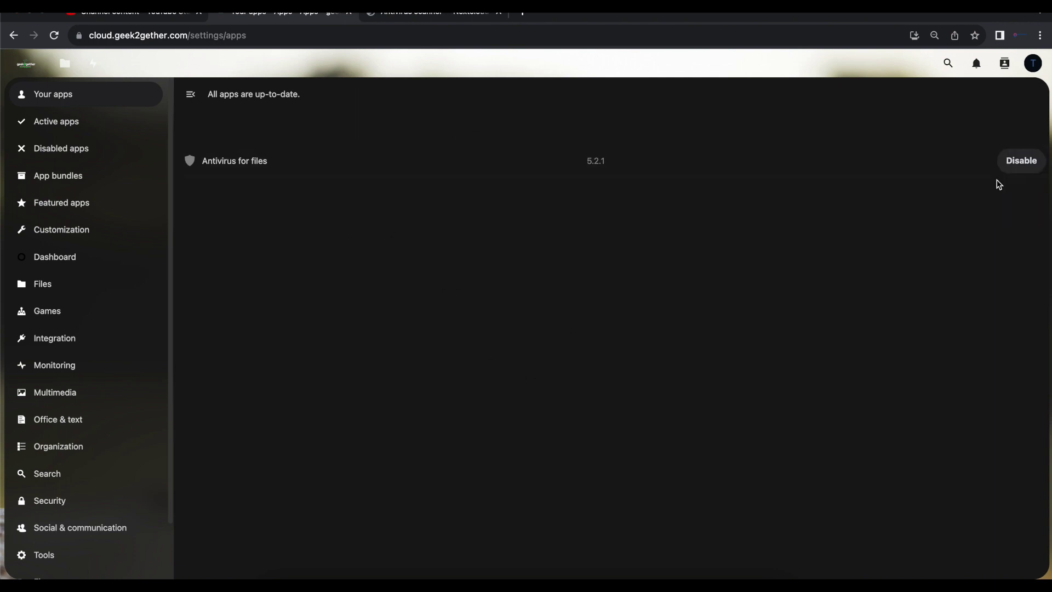
pyautogui.click(1033, 64)
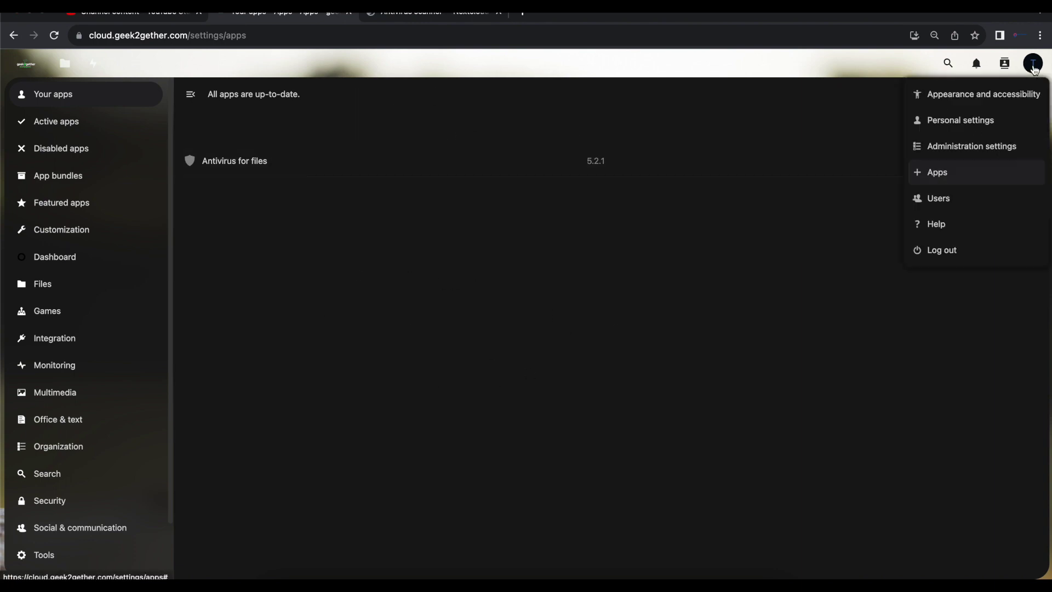
pyautogui.click(937, 146)
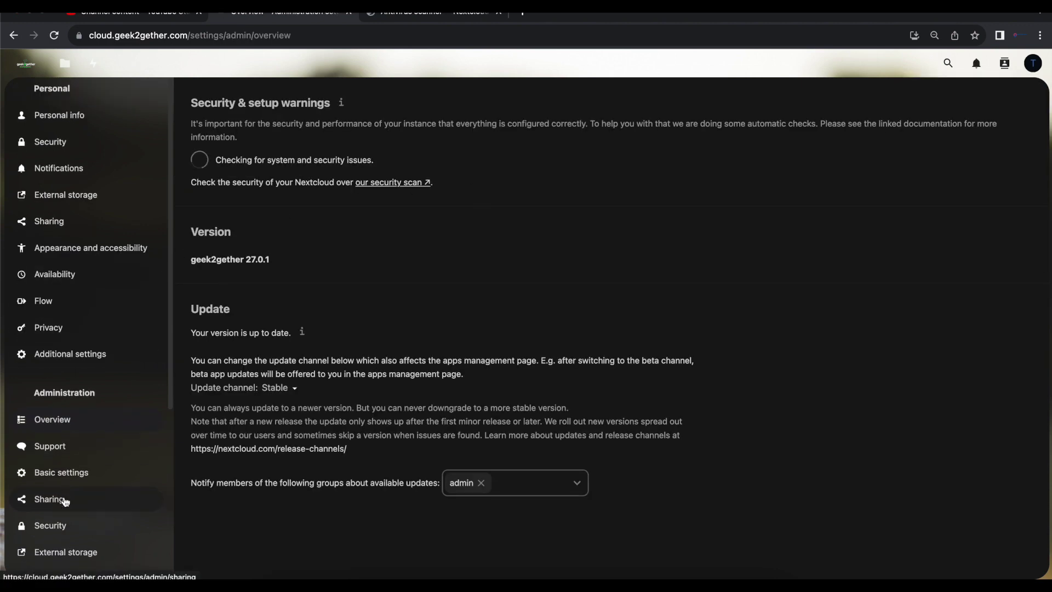
# - Review Security's Antivirus for Files: ClamAV Daemon (Socket) mode at /var/run/clamav/clamd.ctl
pyautogui.scroll(-2, 66, 501)
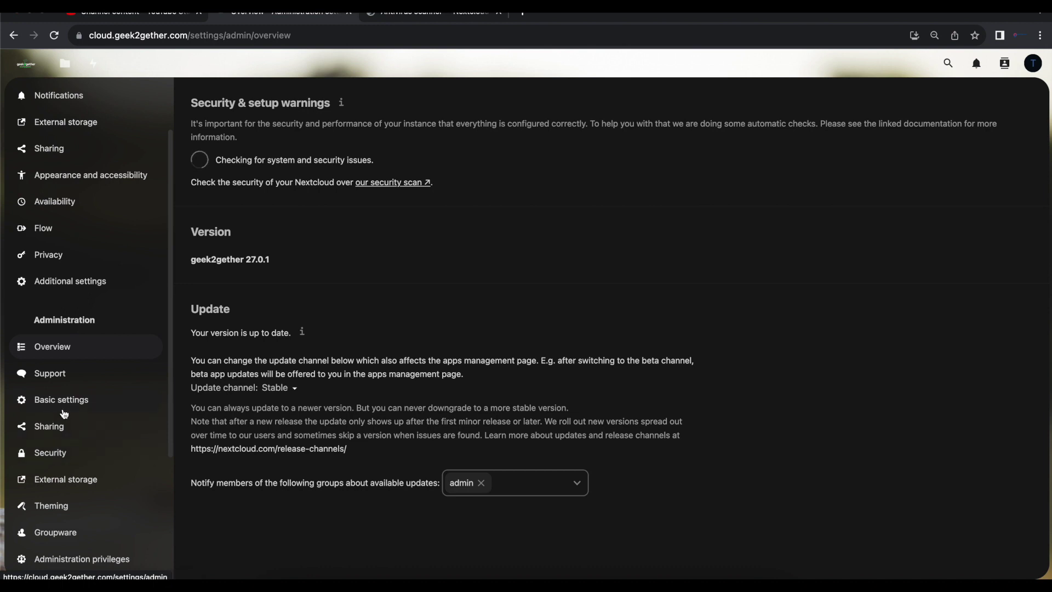
pyautogui.click(52, 453)
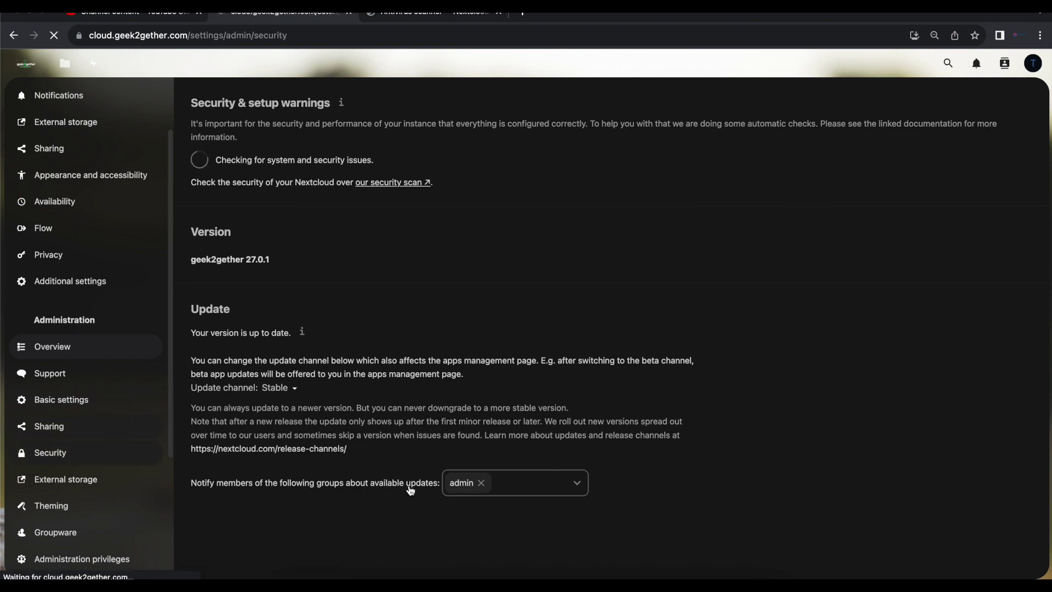
pyautogui.scroll(-10, 409, 486)
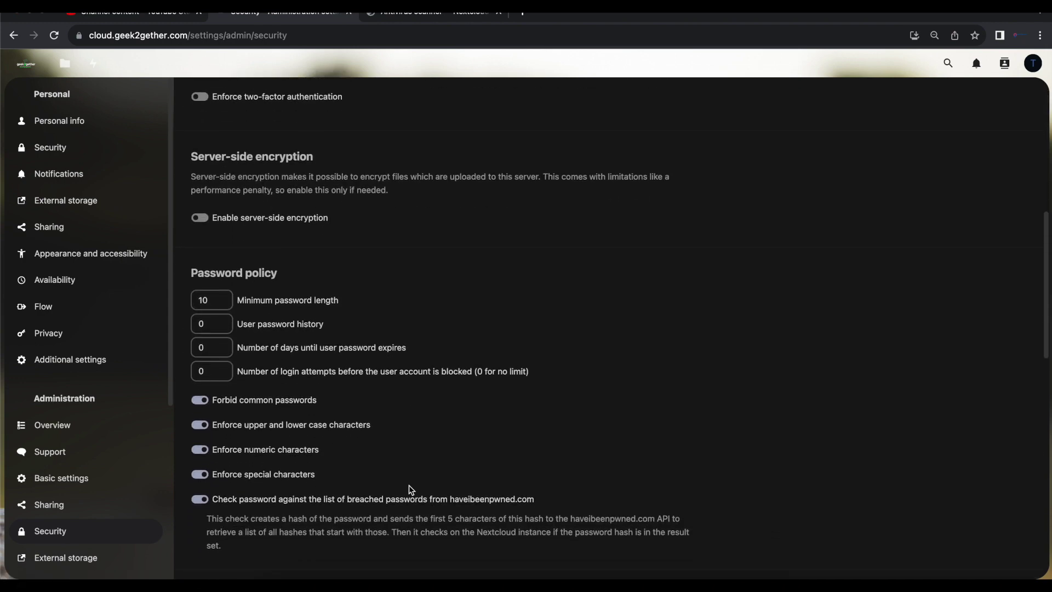
pyautogui.scroll(-10, 409, 485)
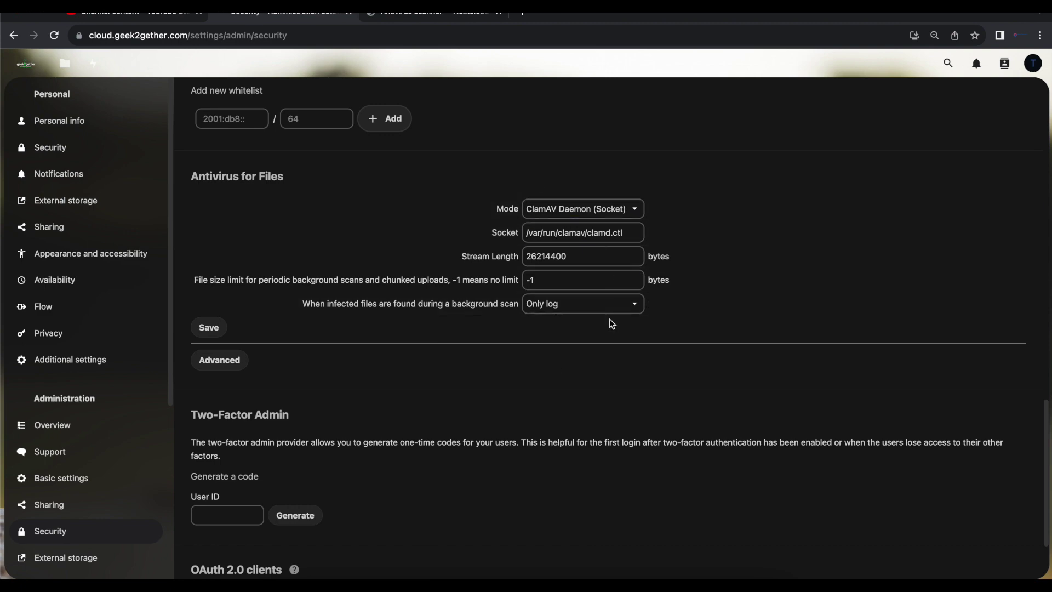
pyautogui.click(483, 585)
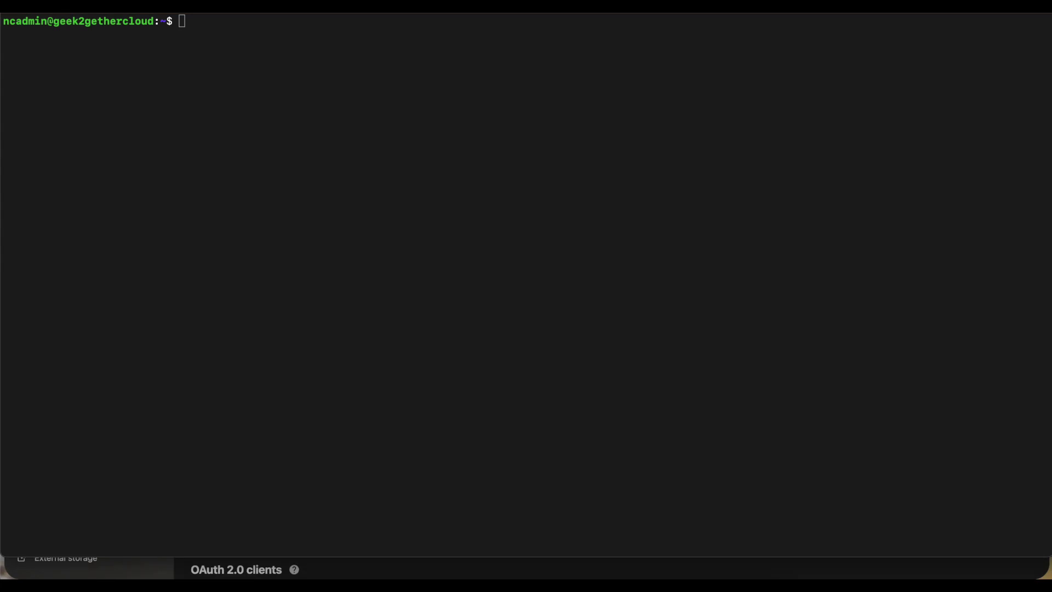
# - Run 'sudo apt-get install clamav clamav-daemon'; both packages are already the newest version
pyautogui.click(201, 203)
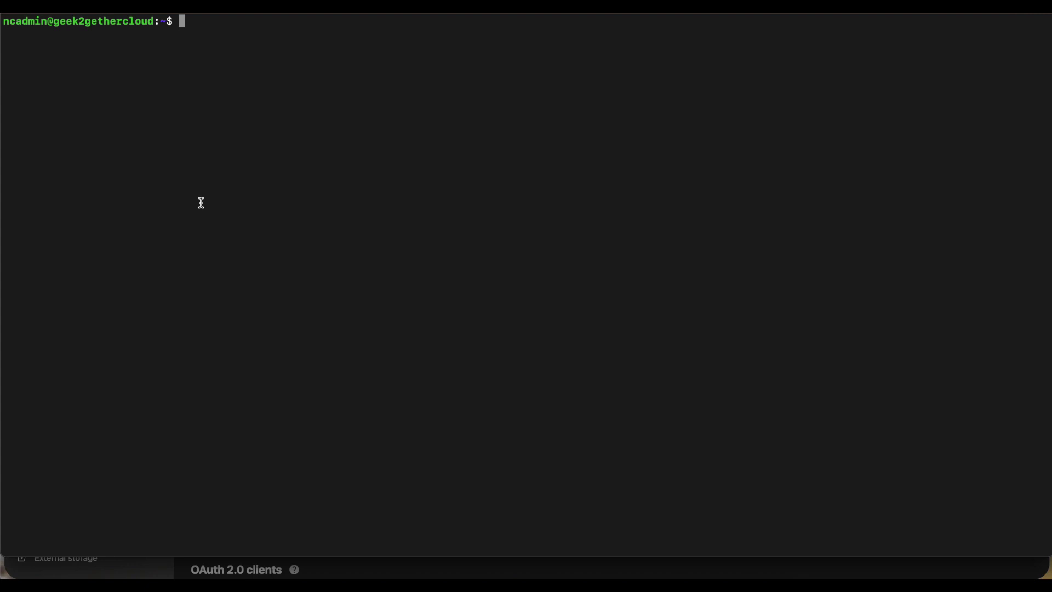
pyautogui.write('apt-get install clamav clamav-daemon')
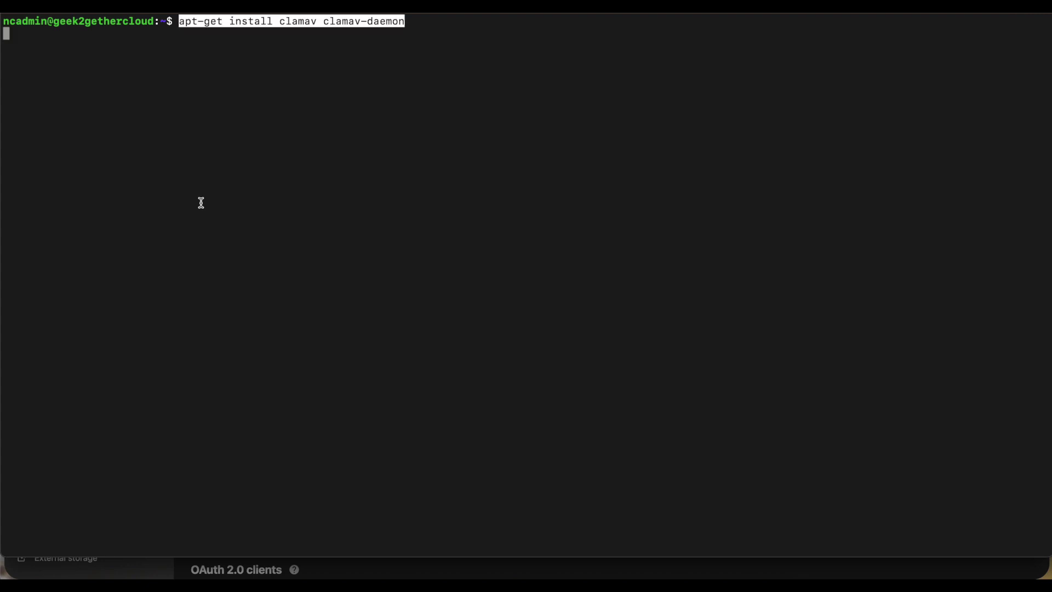
pyautogui.press('Left')
pyautogui.press('Left')
pyautogui.press('Left')
pyautogui.press('Left')
pyautogui.press('Left')
pyautogui.press('Left')
pyautogui.press('Left')
pyautogui.press('Left')
pyautogui.press('Left')
pyautogui.press('Left')
pyautogui.press('Left')
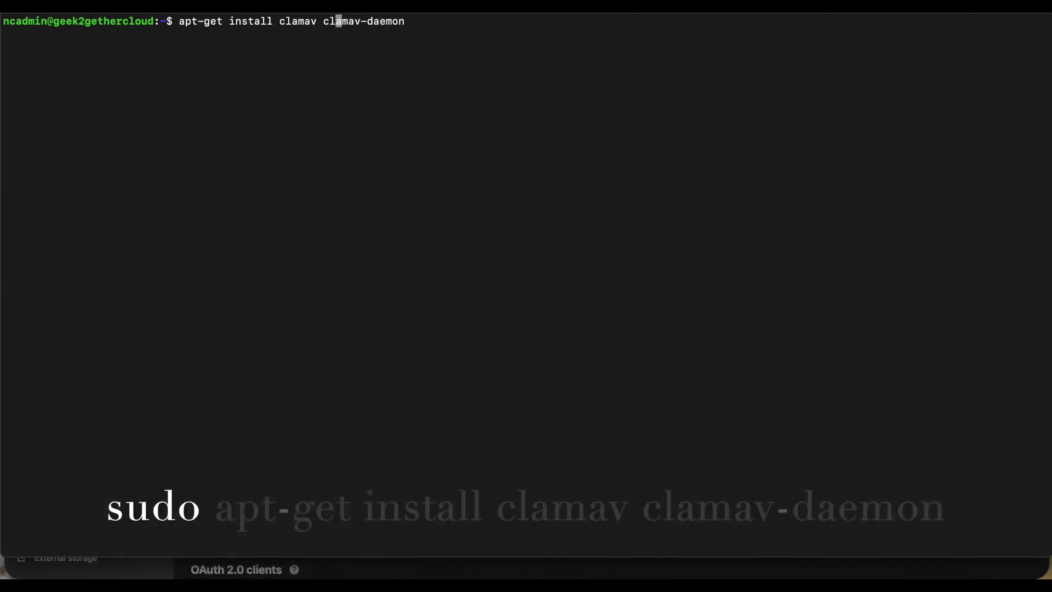
pyautogui.press('Left')
pyautogui.press('Left')
pyautogui.press('Left')
pyautogui.press('Left')
pyautogui.press('Left')
pyautogui.press('Left')
pyautogui.press('Left')
pyautogui.press('Left')
pyautogui.press('Left')
pyautogui.press('Left')
pyautogui.press('Left')
pyautogui.press('Left')
pyautogui.press('Left')
pyautogui.press('Left')
pyautogui.press('Left')
pyautogui.press('Left')
pyautogui.press('Left')
pyautogui.press('Left')
pyautogui.press('Left')
pyautogui.press('Left')
pyautogui.press('Left')
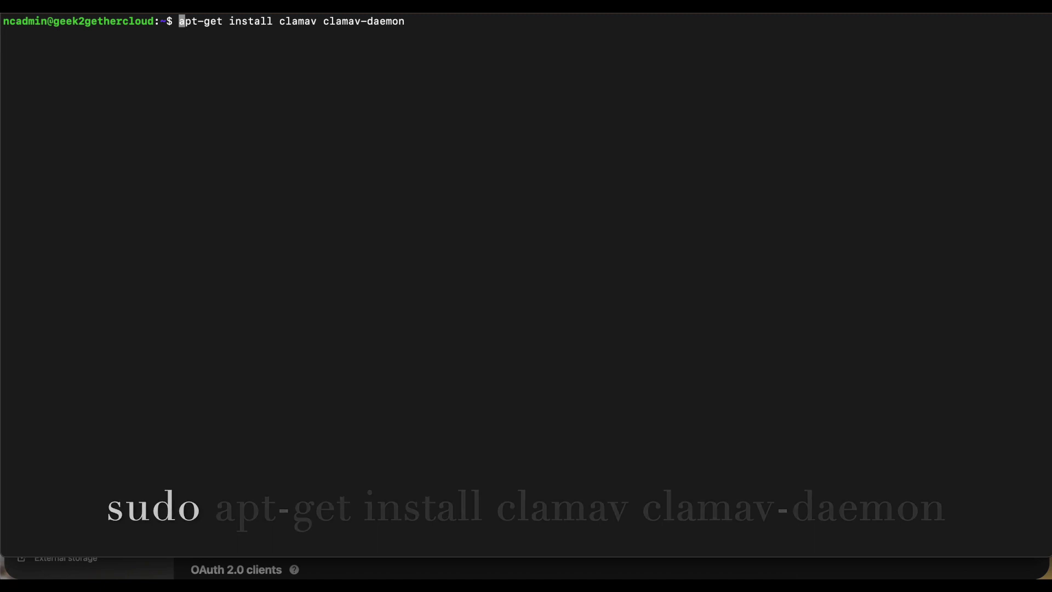
pyautogui.write('sudo')
pyautogui.press('Return')
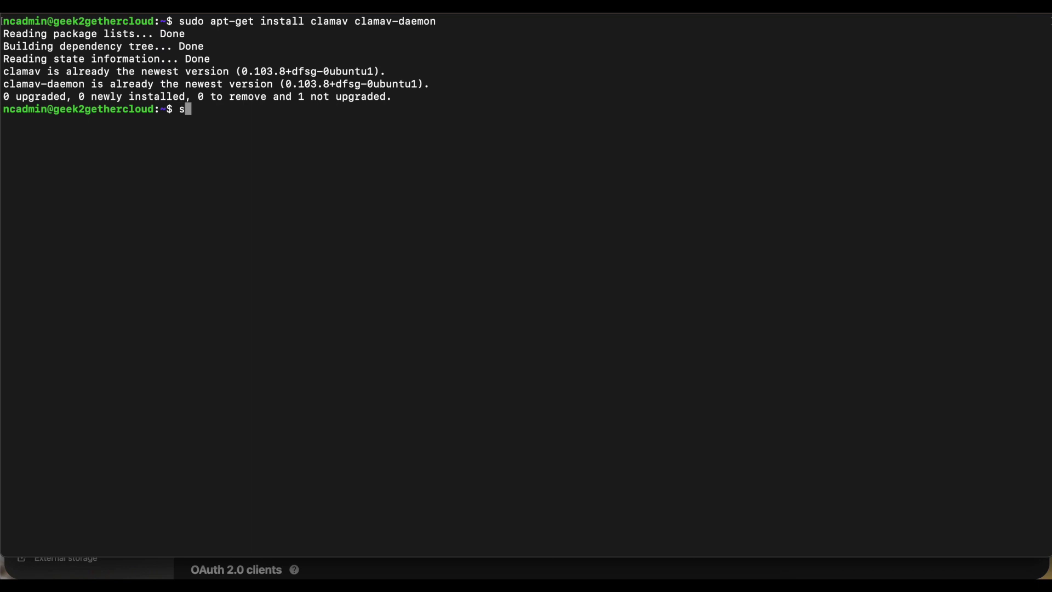
# - Run 'sudo systemctl status clamav-daemon' to see the service enabled and active (running)
pyautogui.write('sudo syte')
pyautogui.press('Up')
pyautogui.press('Up')
pyautogui.press('Up')
pyautogui.press('Up')
pyautogui.press('Up')
pyautogui.press('Up')
pyautogui.press('Up')
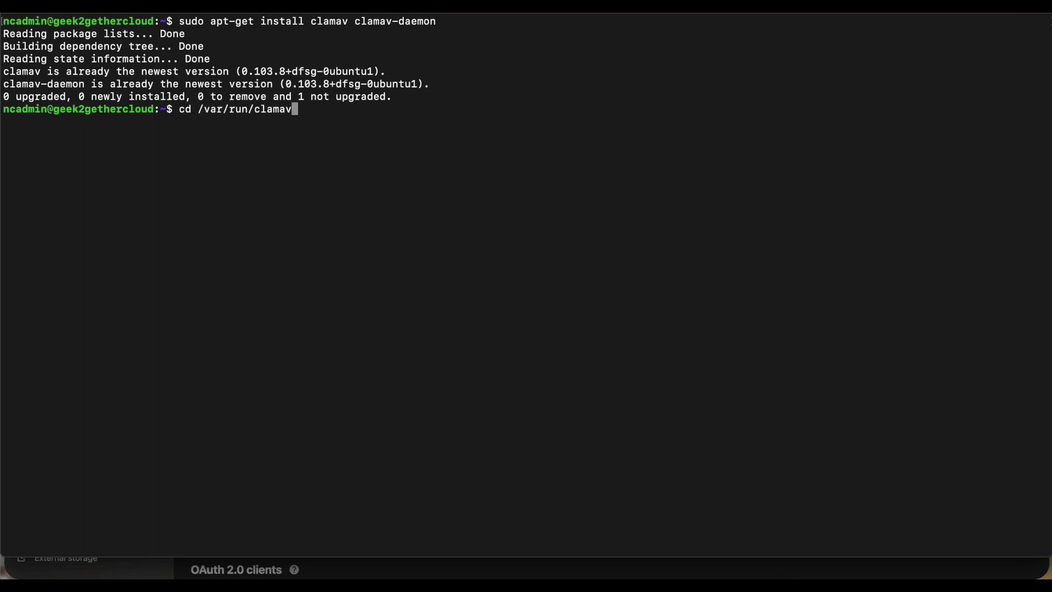
pyautogui.press('Up')
pyautogui.press('Up')
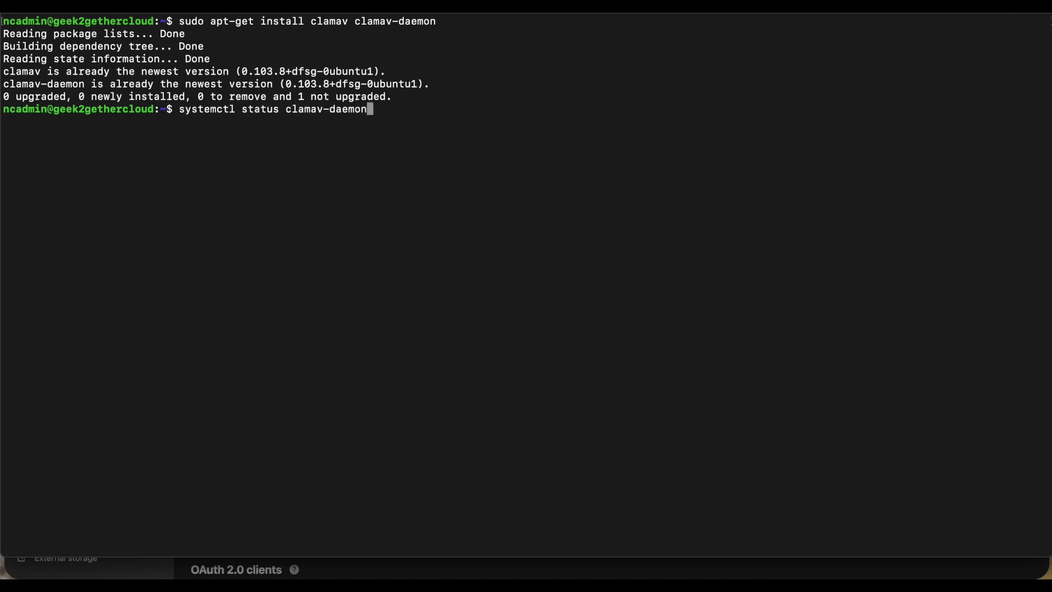
pyautogui.press('Left')
pyautogui.press('Left')
pyautogui.press('Left')
pyautogui.press('Left')
pyautogui.press('Left')
pyautogui.press('Left')
pyautogui.press('Left')
pyautogui.press('Left')
pyautogui.press('Left')
pyautogui.press('Left')
pyautogui.press('Left')
pyautogui.press('Left')
pyautogui.press('Left')
pyautogui.press('Left')
pyautogui.press('Left')
pyautogui.press('Left')
pyautogui.press('Left')
pyautogui.press('Left')
pyautogui.press('Left')
pyautogui.press('Left')
pyautogui.press('Left')
pyautogui.press('Left')
pyautogui.press('Left')
pyautogui.press('Left')
pyautogui.press('Left')
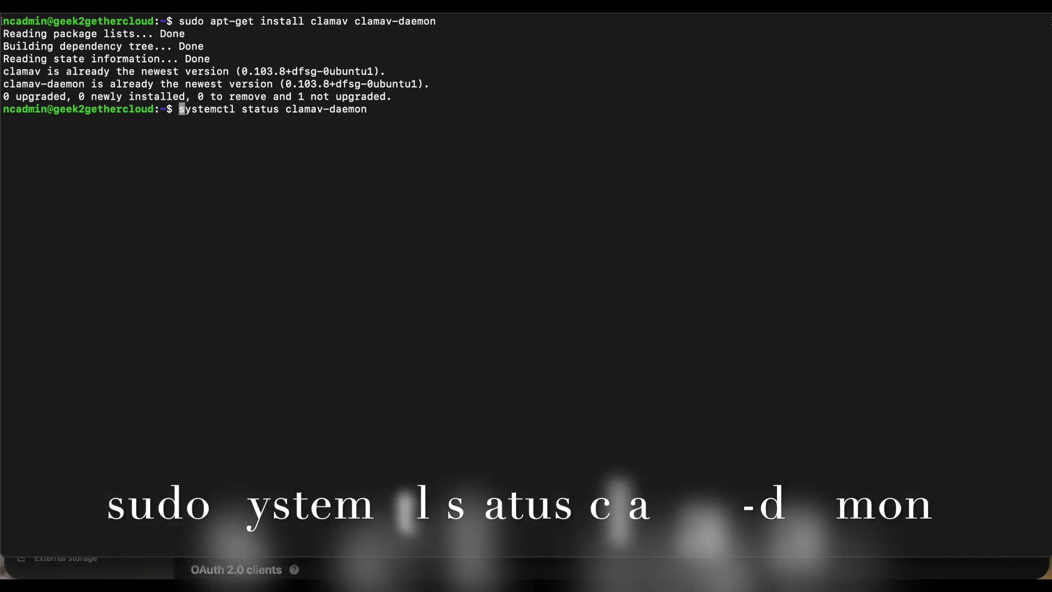
pyautogui.write('sudo')
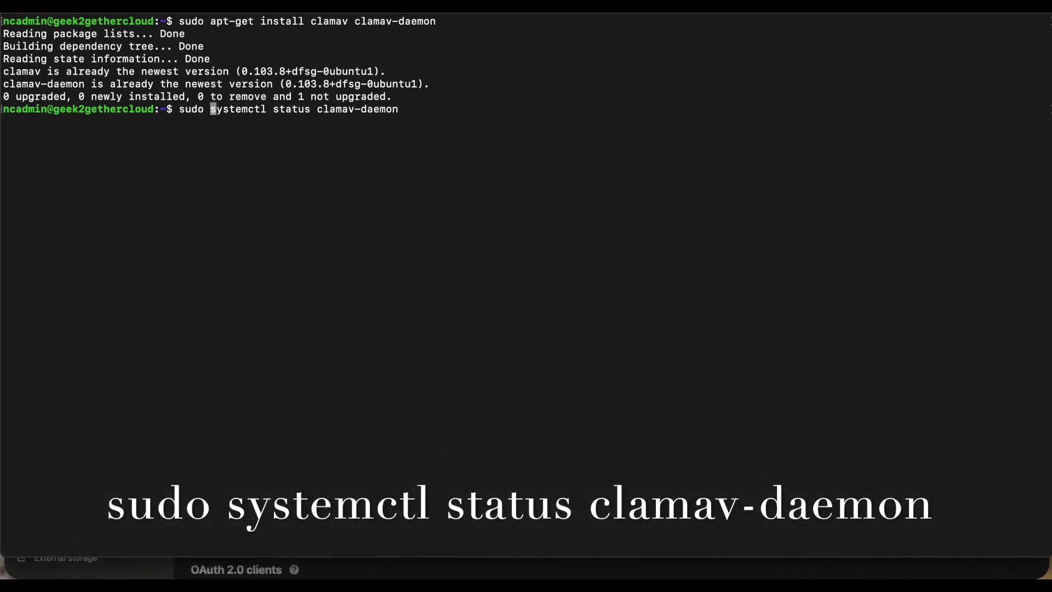
pyautogui.press('Return')
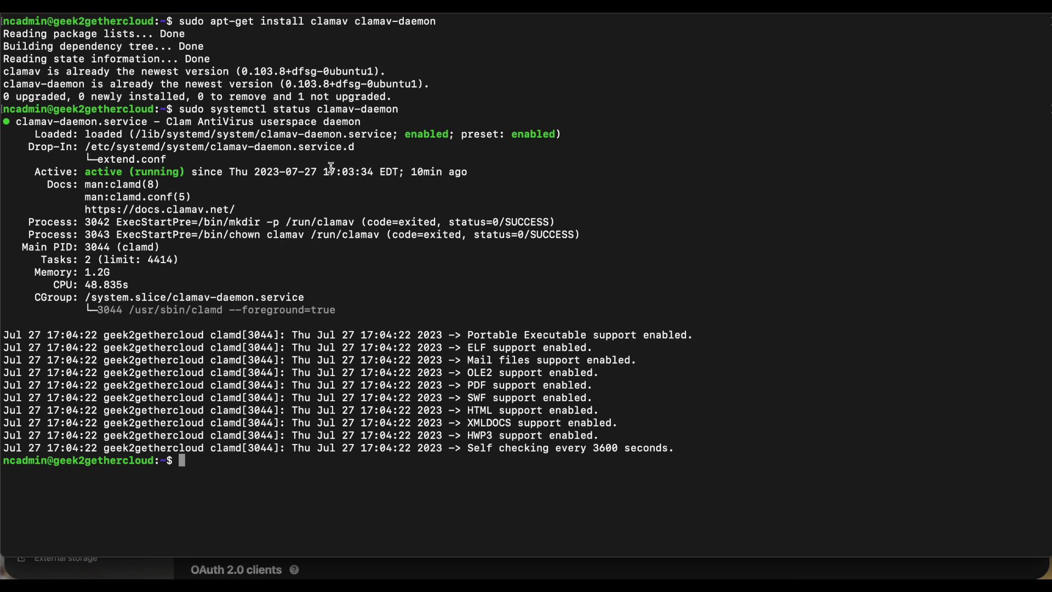
# - Edit the recalled command into 'sudo systemctl restart clamav-daemon' and run it
pyautogui.press('Up')
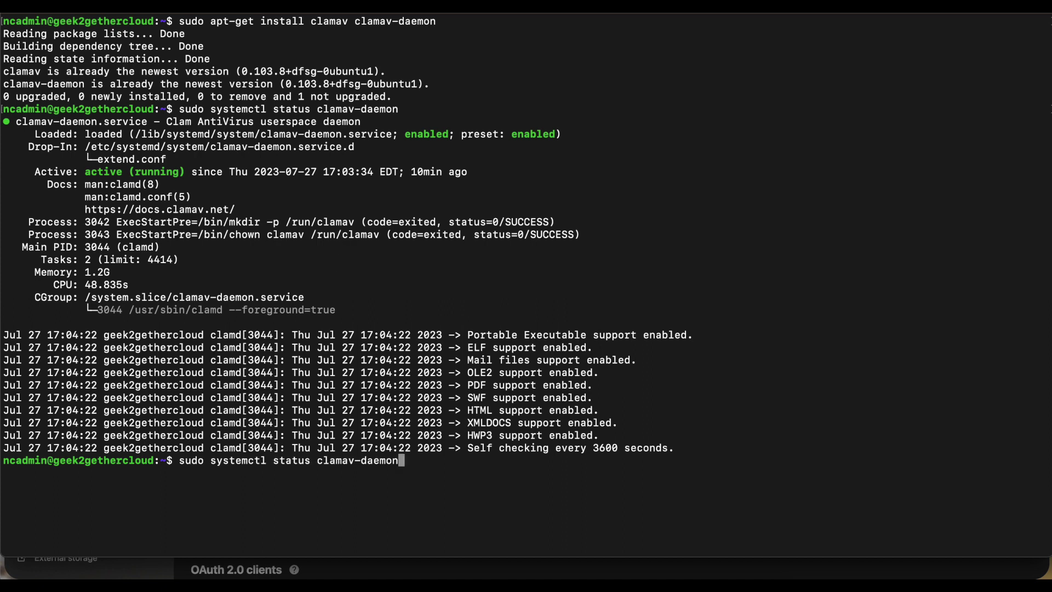
pyautogui.press('Left')
pyautogui.press('Left')
pyautogui.press('Left')
pyautogui.press('Left')
pyautogui.press('Left')
pyautogui.press('Left')
pyautogui.press('Left')
pyautogui.press('Left')
pyautogui.press('Left')
pyautogui.press('Left')
pyautogui.press('BackSpace')
pyautogui.press('BackSpace')
pyautogui.write('lam')
pyautogui.press('Left')
pyautogui.press('Left')
pyautogui.press('Left')
pyautogui.press('Left')
pyautogui.press('Left')
pyautogui.press('Right')
pyautogui.press('Right')
pyautogui.press('Right')
pyautogui.press('Right')
pyautogui.press('Right')
pyautogui.press('BackSpace')
pyautogui.press('Left')
pyautogui.press('Left')
pyautogui.press('Left')
pyautogui.press('Left')
pyautogui.press('BackSpace')
pyautogui.press('BackSpace')
pyautogui.press('BackSpace')
pyautogui.press('BackSpace')
pyautogui.press('BackSpace')
pyautogui.press('BackSpace')
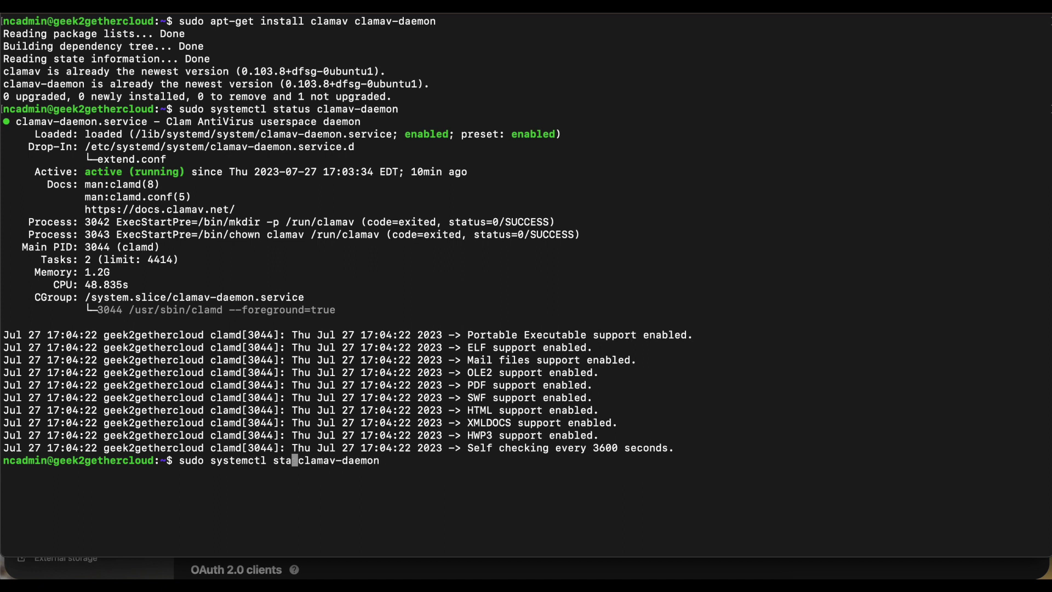
pyautogui.write('ena')
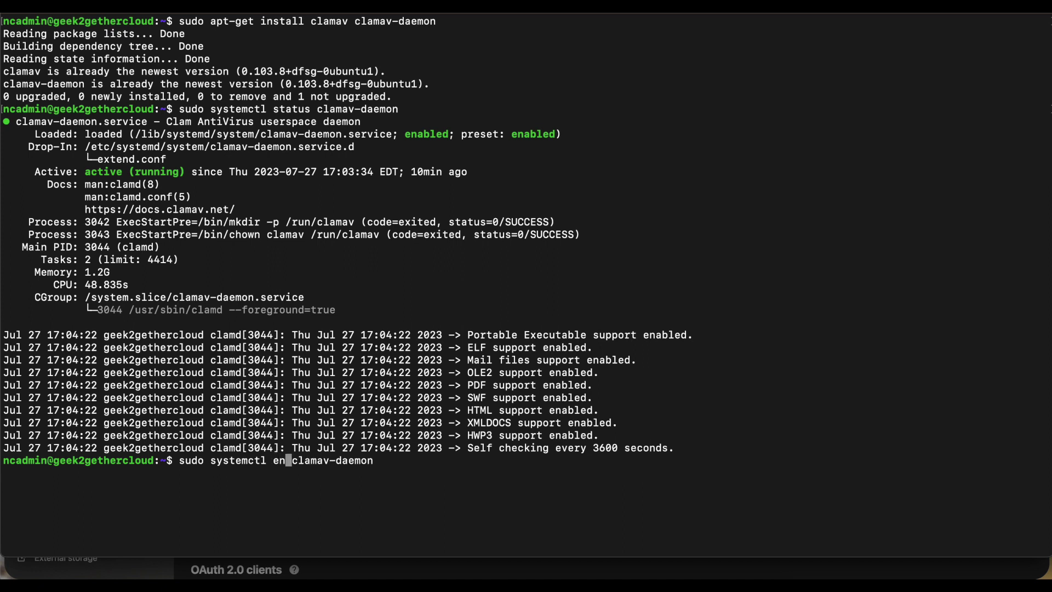
pyautogui.write('ble')
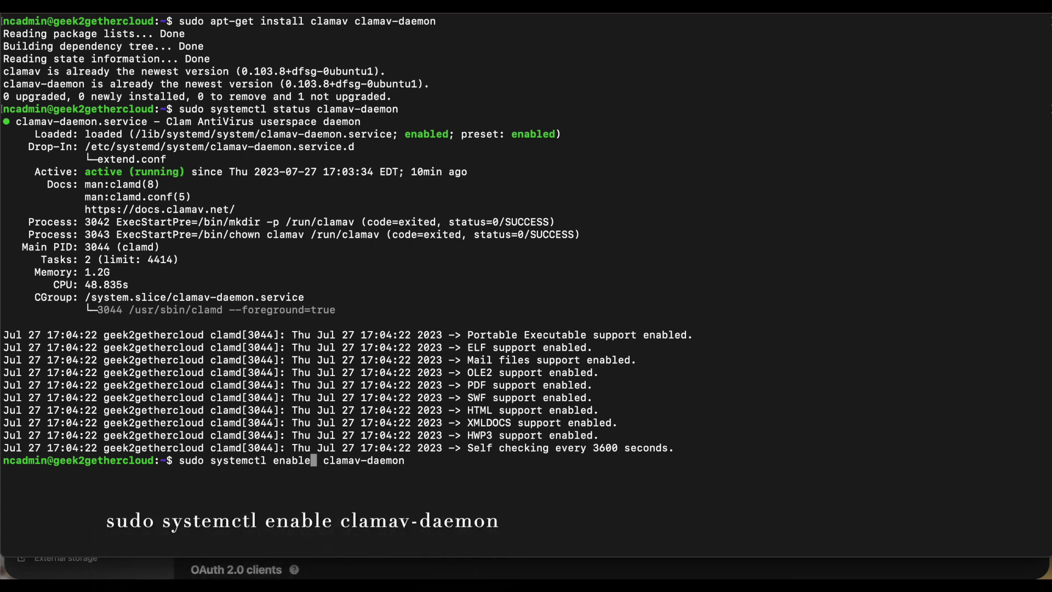
pyautogui.press('BackSpace')
pyautogui.press('BackSpace')
pyautogui.press('BackSpace')
pyautogui.press('BackSpace')
pyautogui.press('BackSpace')
pyautogui.press('BackSpace')
pyautogui.press('BackSpace')
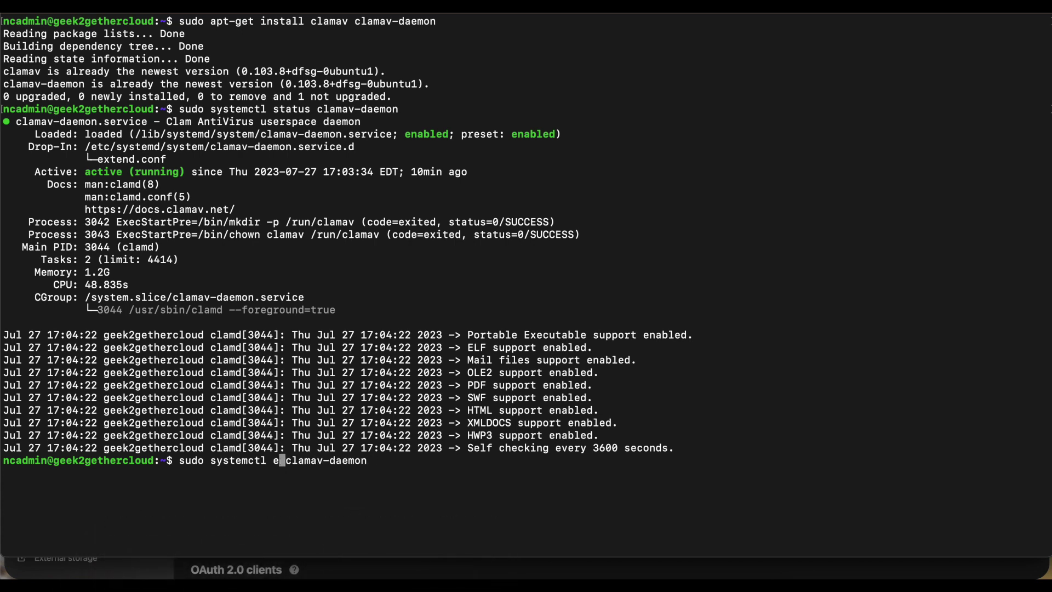
pyautogui.write('restart')
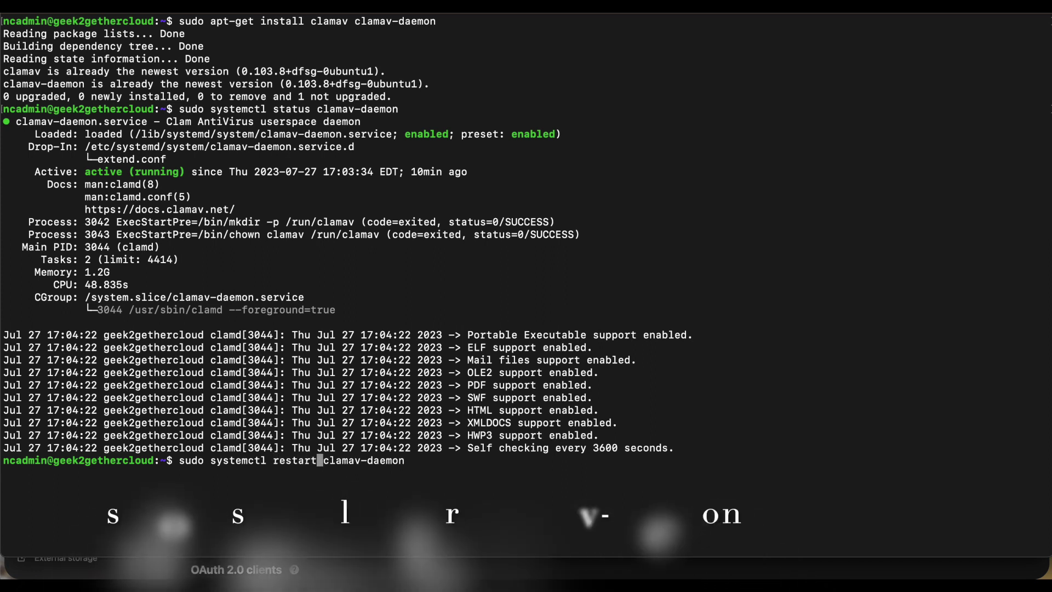
pyautogui.press('Return')
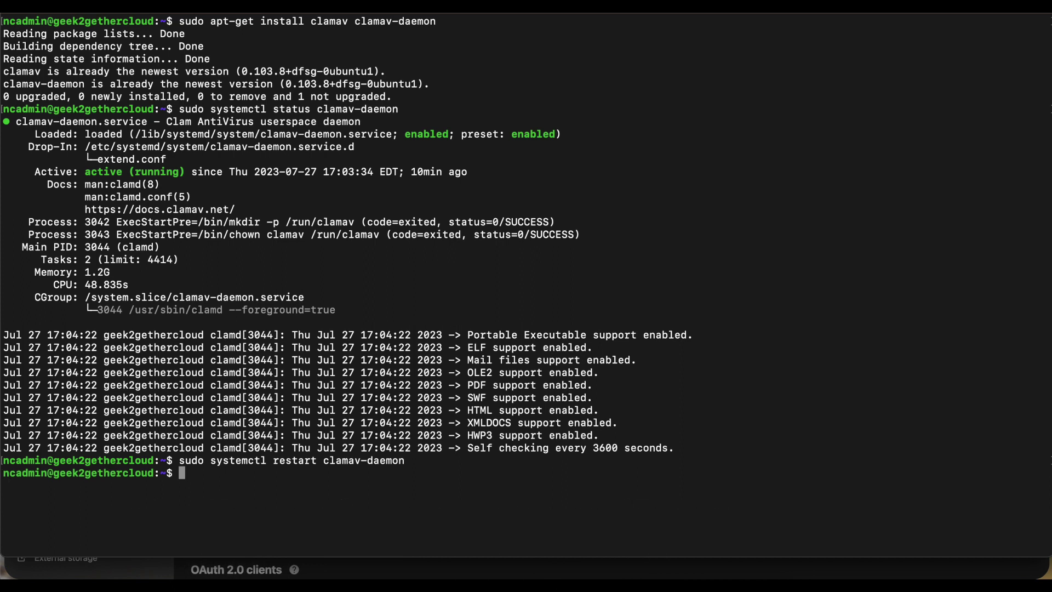
# - Rerun the clamav-daemon status check to confirm it is running again as PID 3195
pyautogui.press('Up')
pyautogui.press('Up')
pyautogui.press('Return')
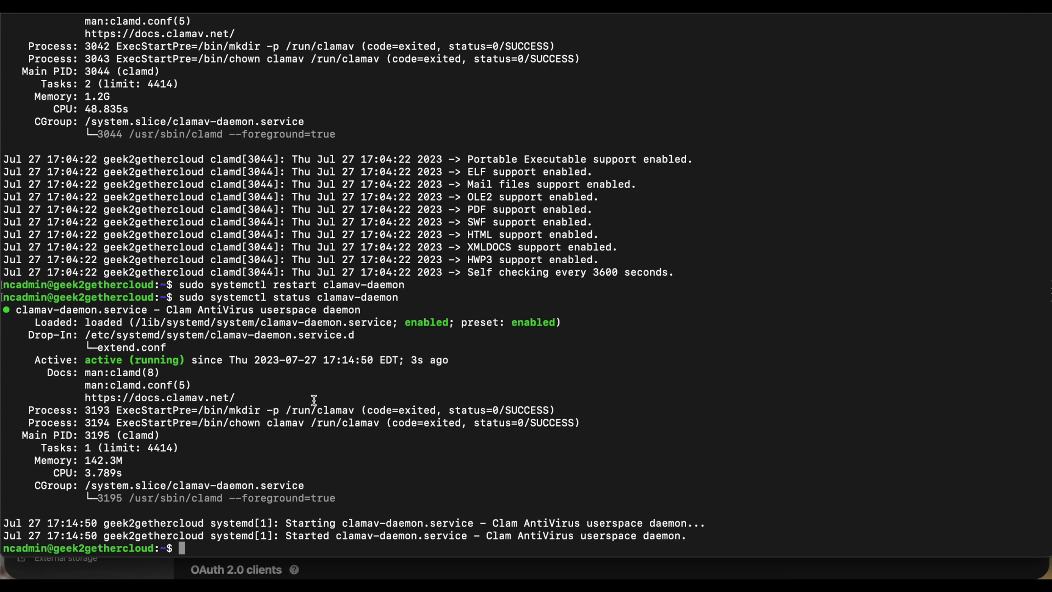
pyautogui.click(374, 584)
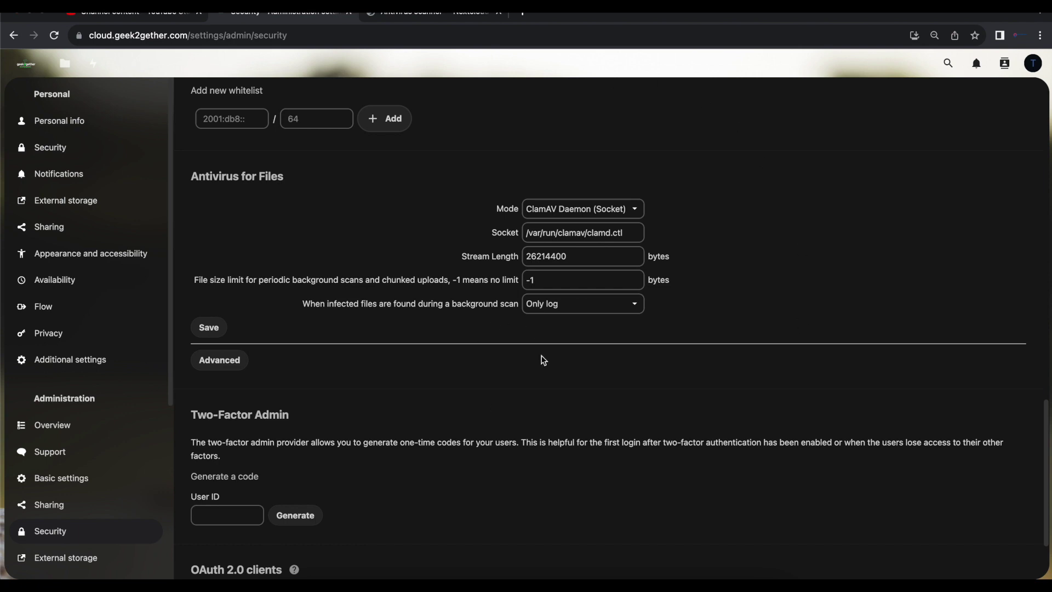
# - Keep the Mode as ClamAV Daemon (Socket) and select /var/run/clamav/ in the Socket field
pyautogui.click(555, 209)
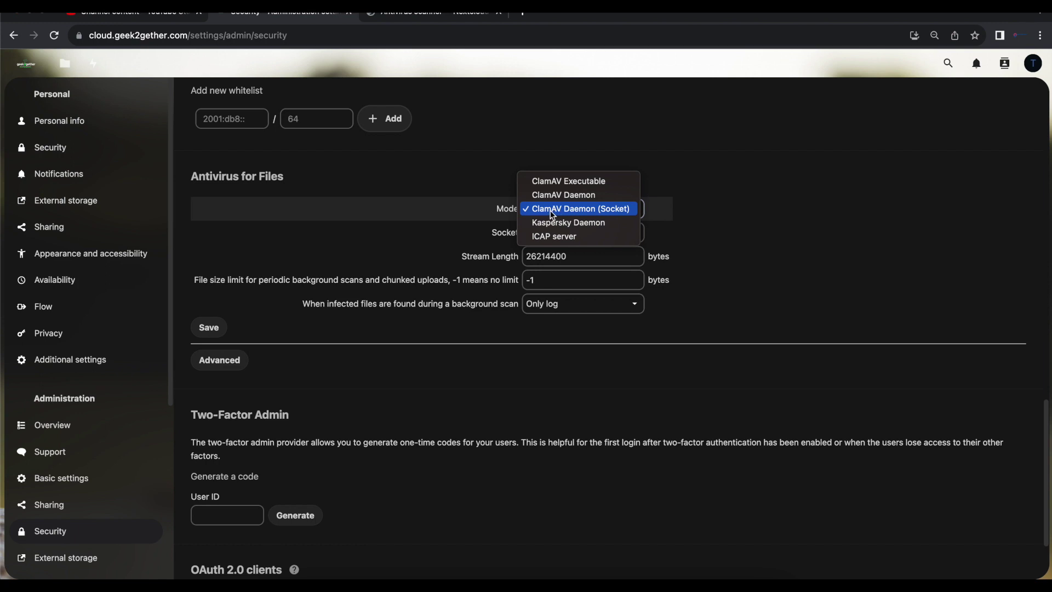
pyautogui.click(570, 209)
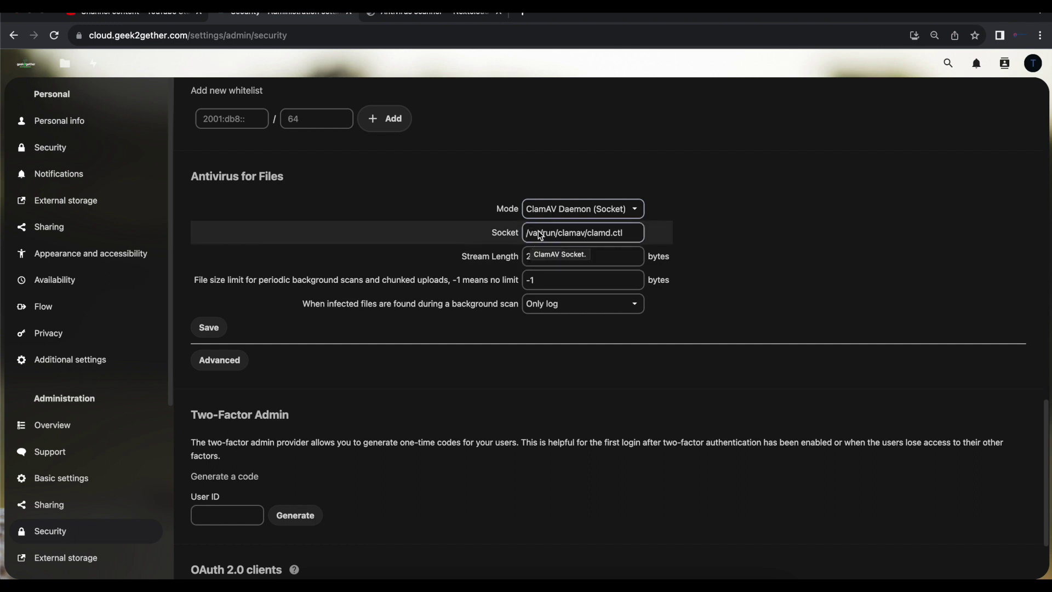
pyautogui.click(619, 233)
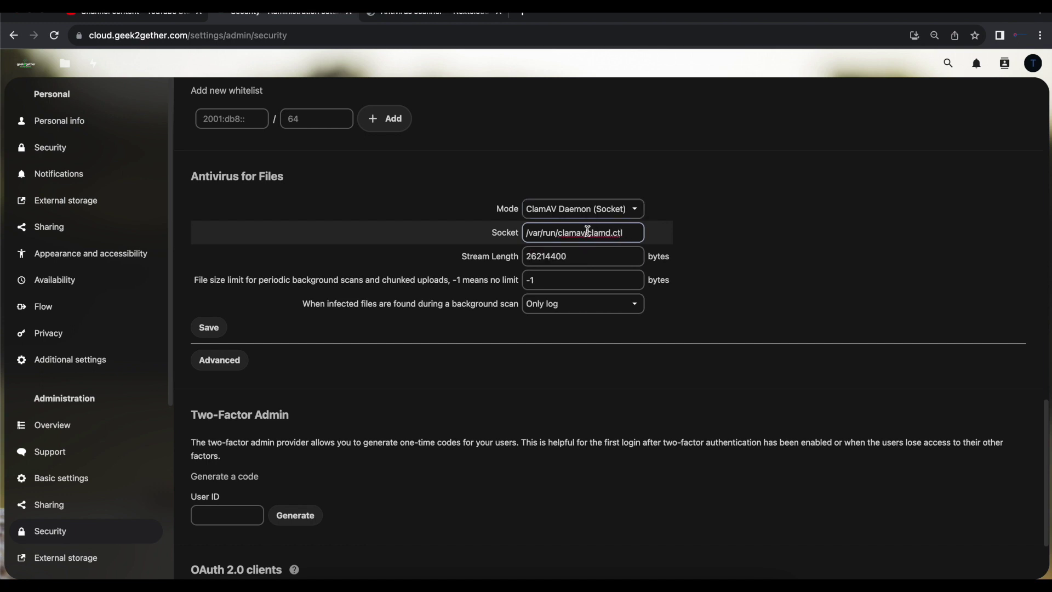
pyautogui.moveTo(585, 232); pyautogui.dragTo(513, 230)
pyautogui.press('super+c')
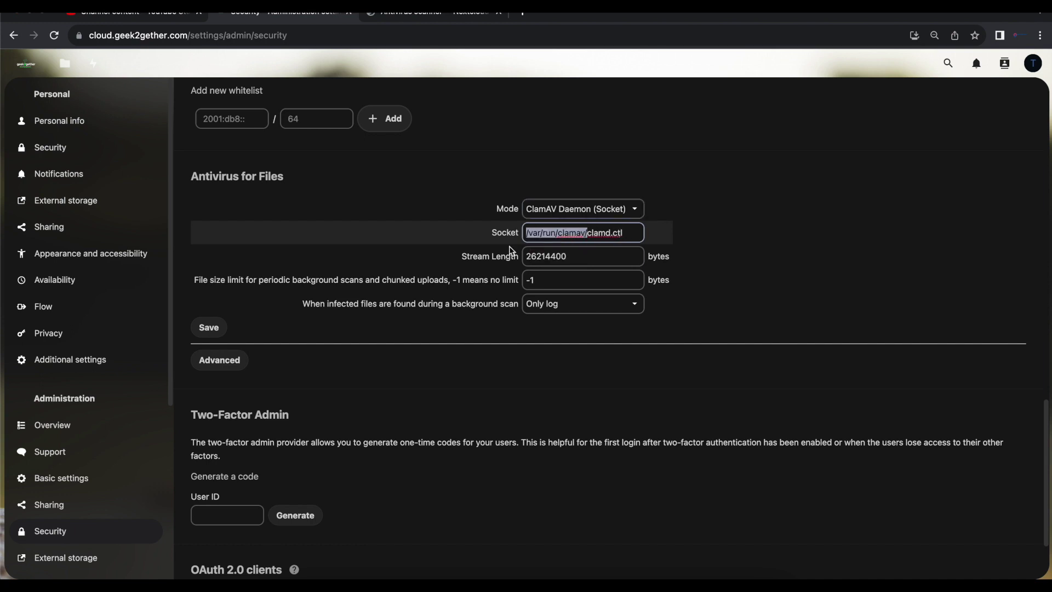
pyautogui.click(482, 585)
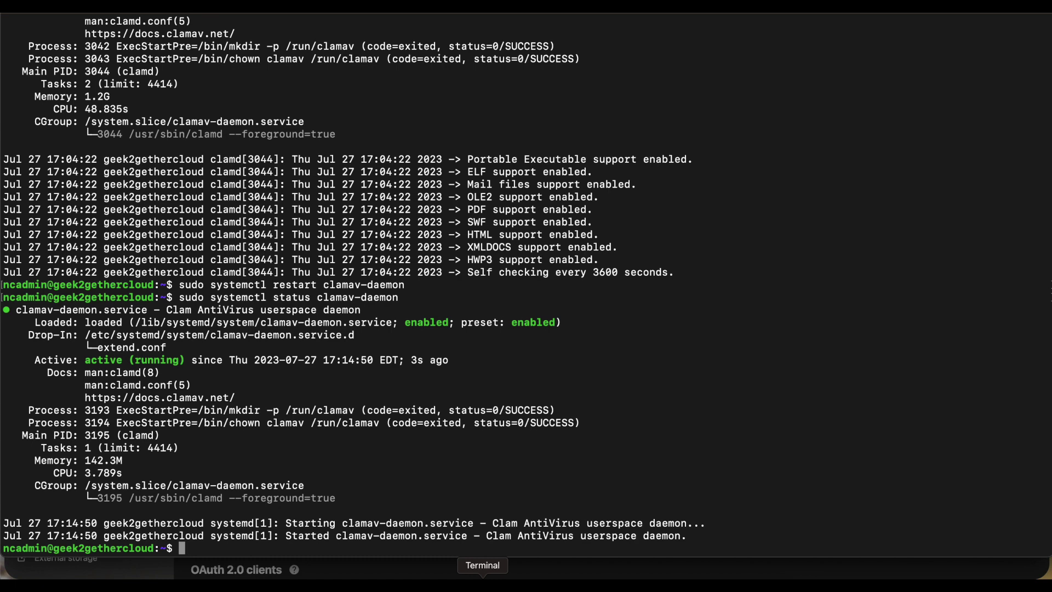
# - Clear the terminal and list the contents of /var/run/clamav/
pyautogui.write('cleare')
pyautogui.press('Return')
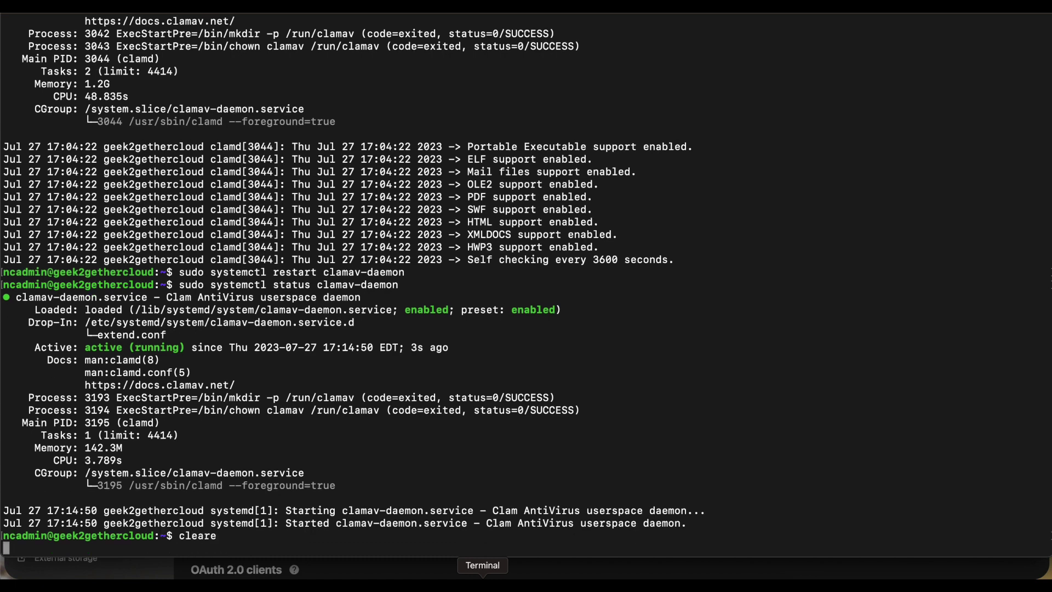
pyautogui.write('clear')
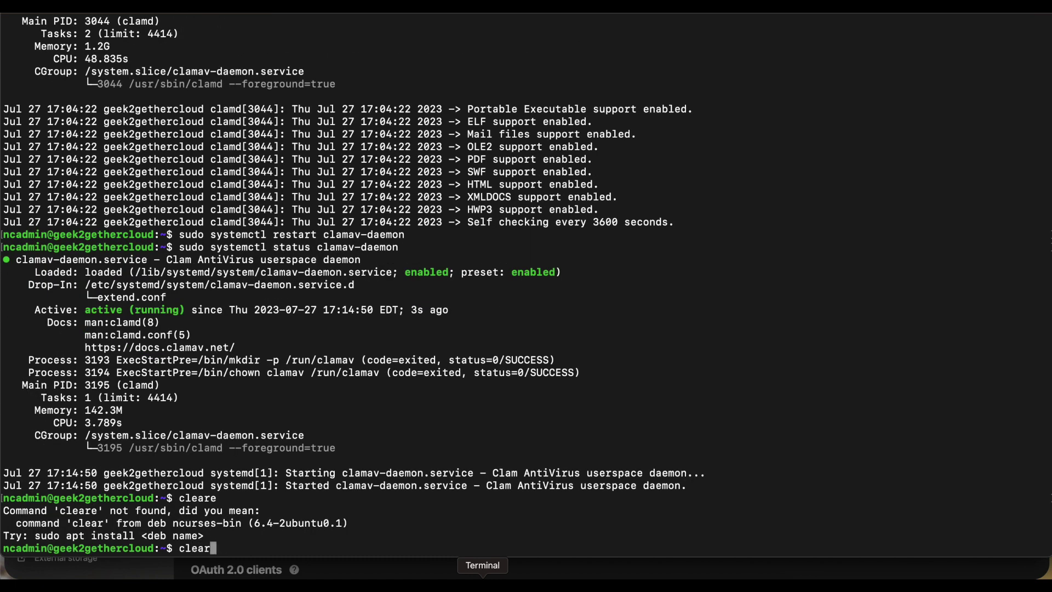
pyautogui.press('Return')
pyautogui.write('ls ')
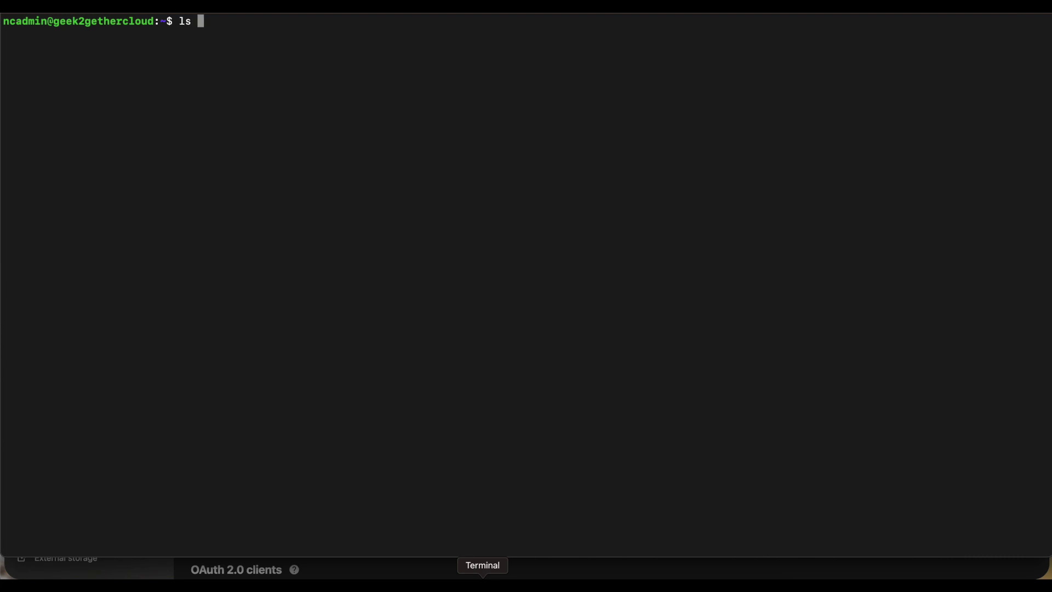
pyautogui.write('/var/run/clamav/')
pyautogui.press('Return')
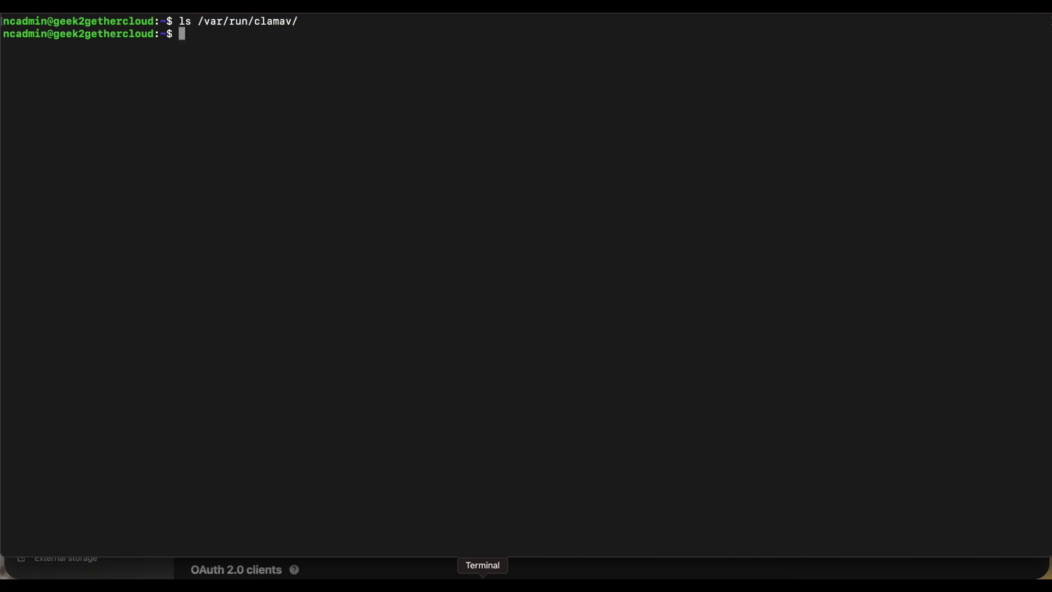
# - Change into /var/run/clamav and list it to find the clamd.ctl socket
pyautogui.write('cd')
pyautogui.press('super+v')
pyautogui.press('Return')
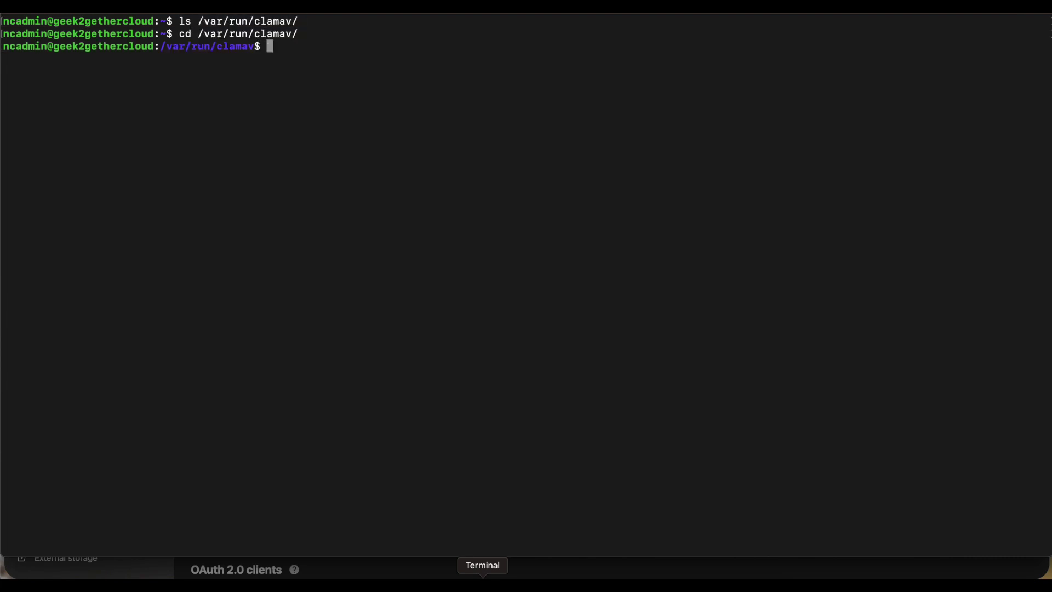
pyautogui.write('ls')
pyautogui.press('Return')
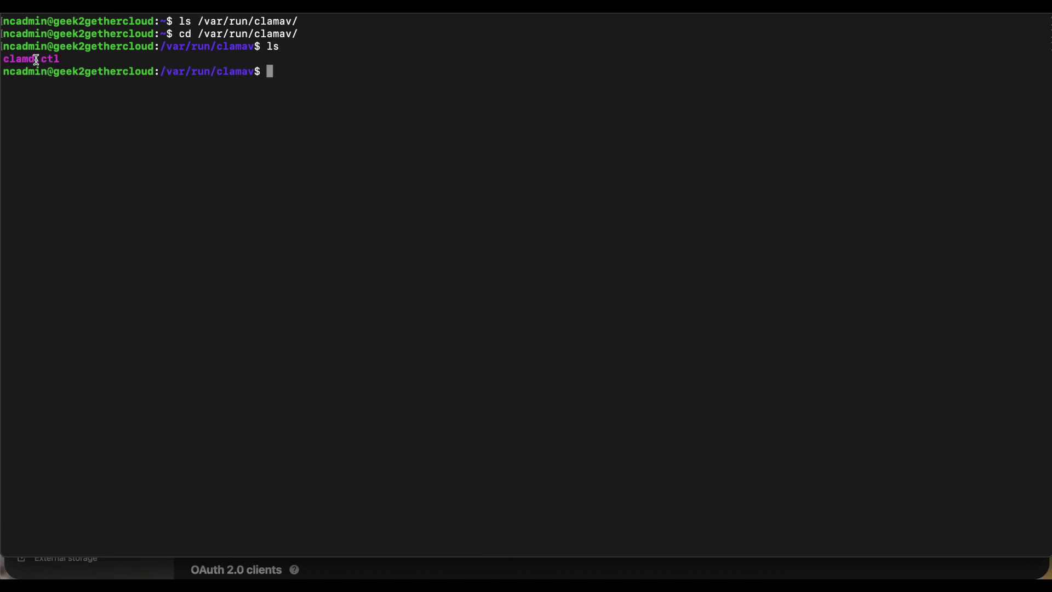
# - Back in Antivirus for Files, open the 'When infected files are found' dropdown, currently Only log
pyautogui.click(368, 565)
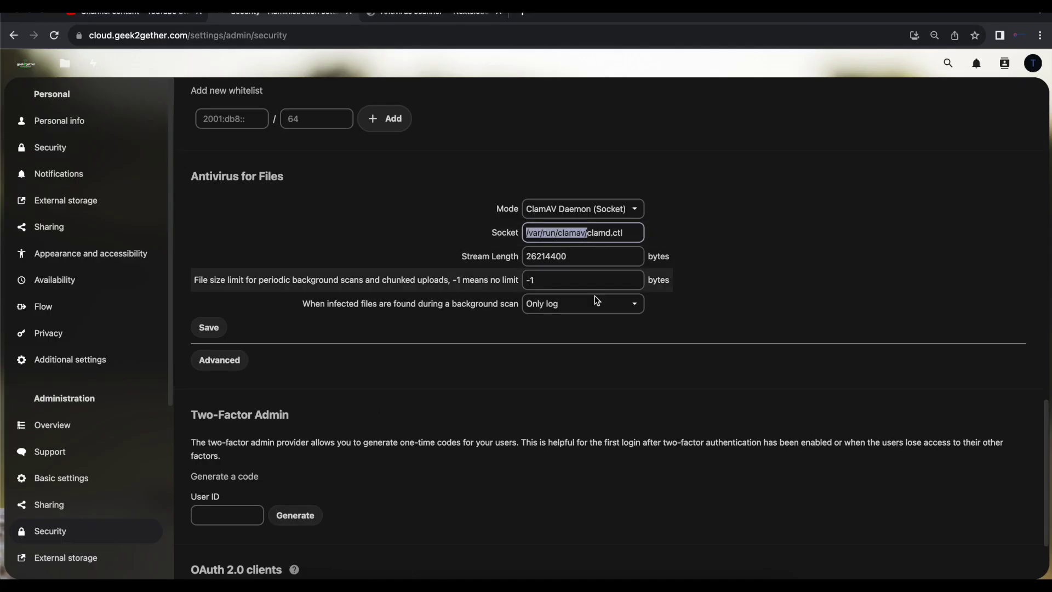
pyautogui.click(615, 422)
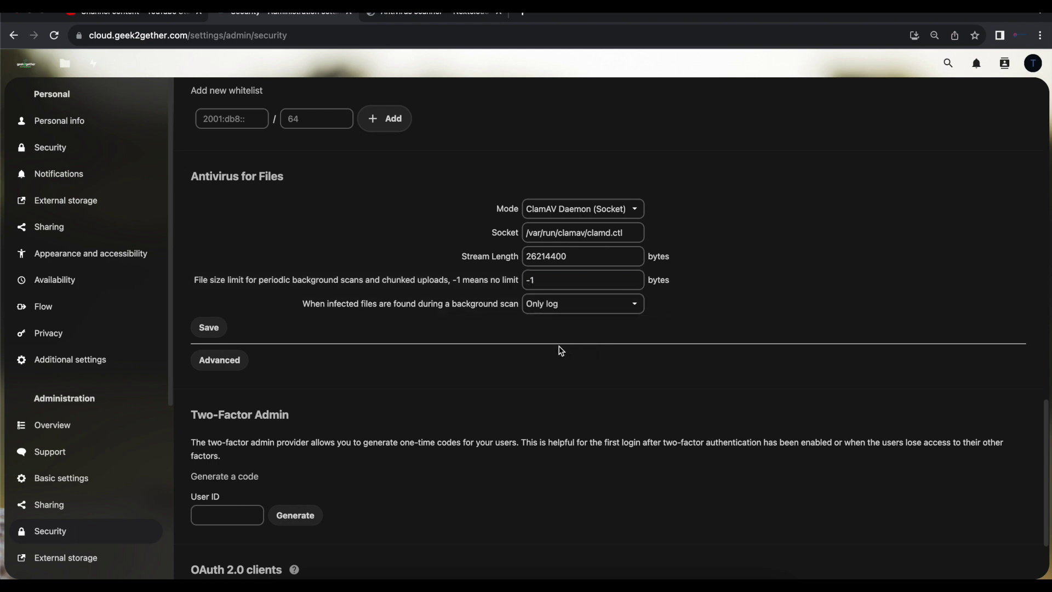
pyautogui.click(553, 315)
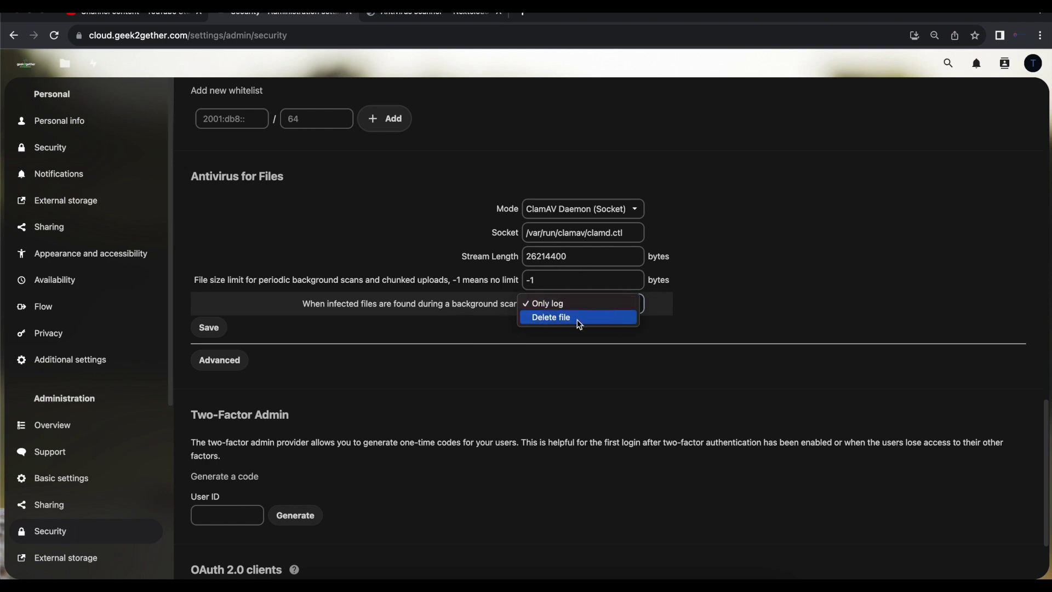
# - Keep infected files on Only log, save the ClamAV socket settings, and go to Files
pyautogui.click(415, 353)
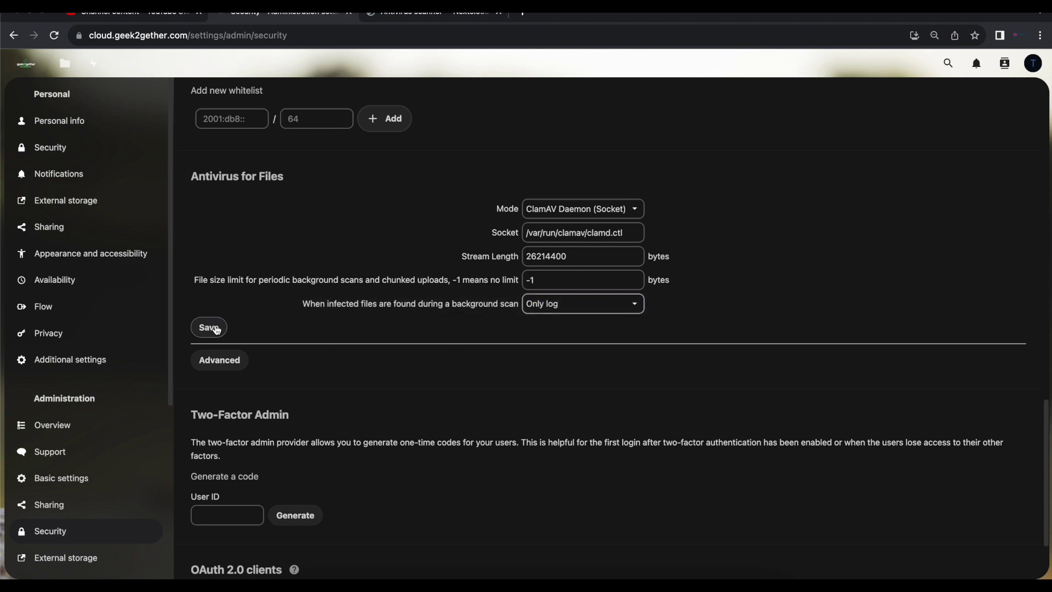
pyautogui.click(216, 330)
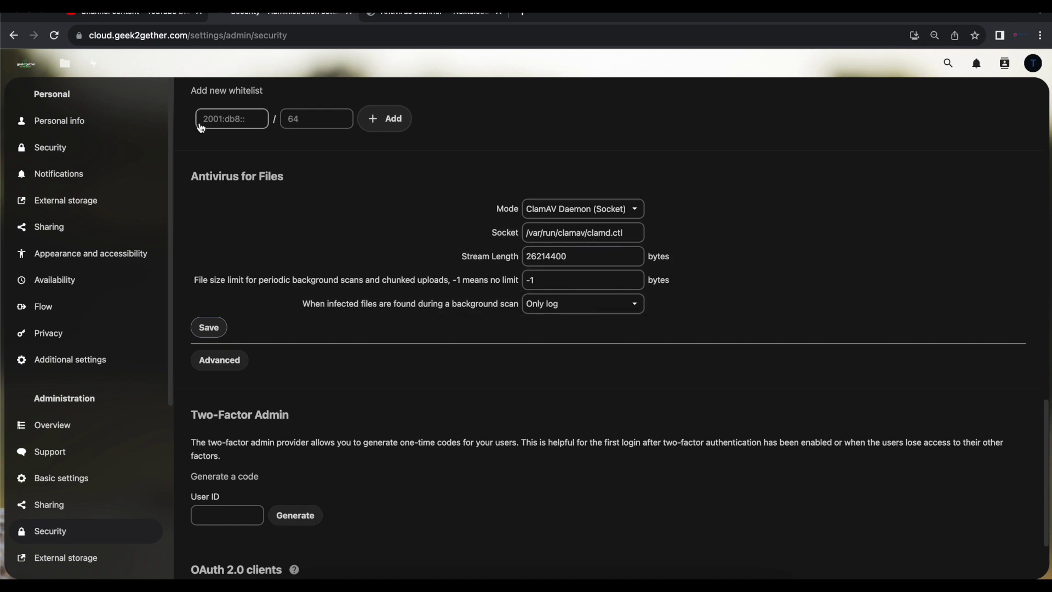
pyautogui.click(68, 67)
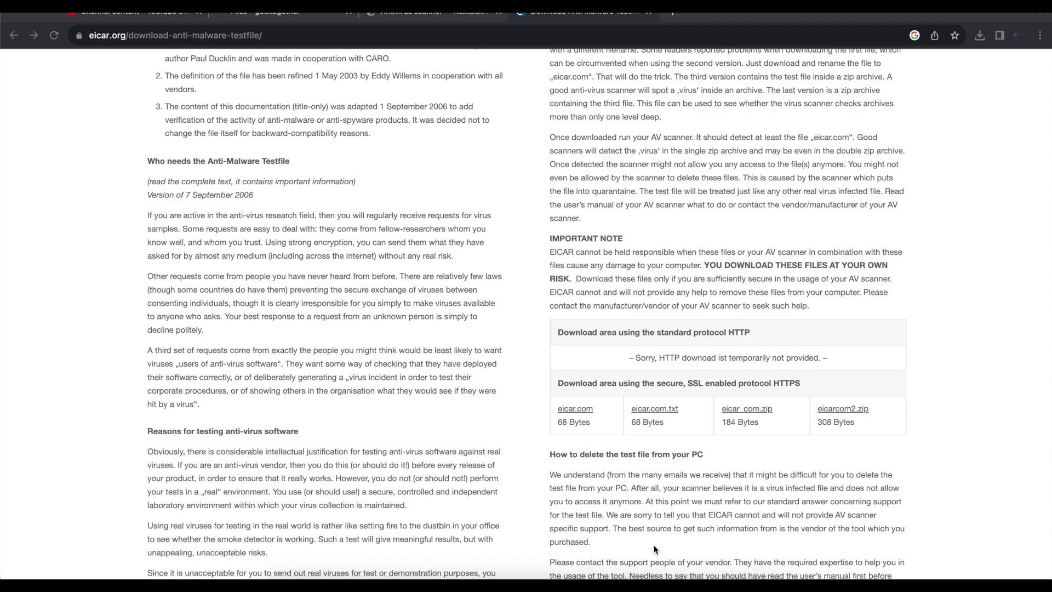
# - Review the EICAR test file download links, then return to the Nextcloud Files tab
pyautogui.scroll(5, 657, 455)
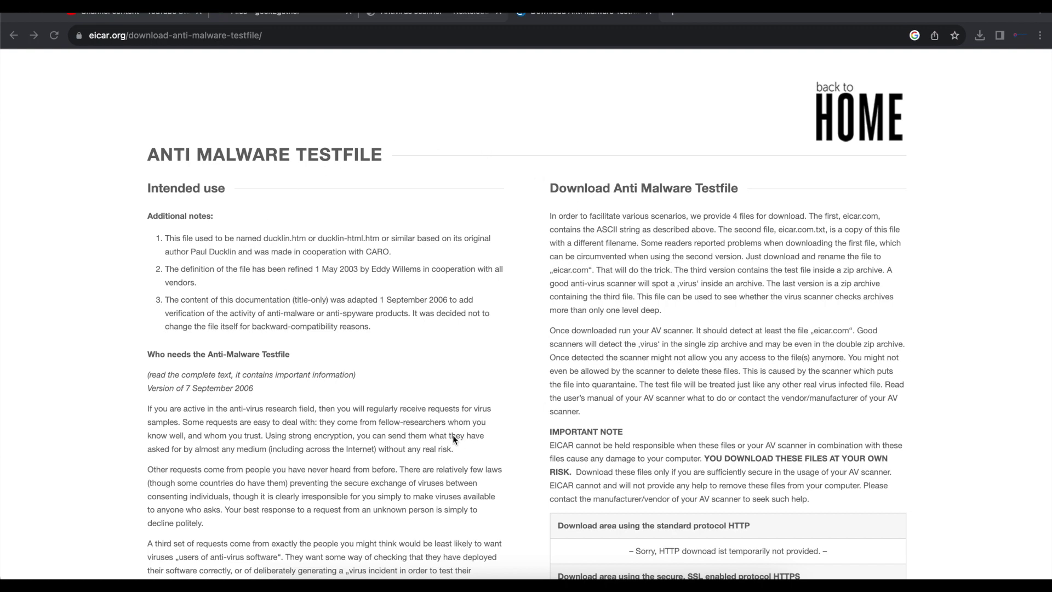
pyautogui.scroll(-4, 456, 313)
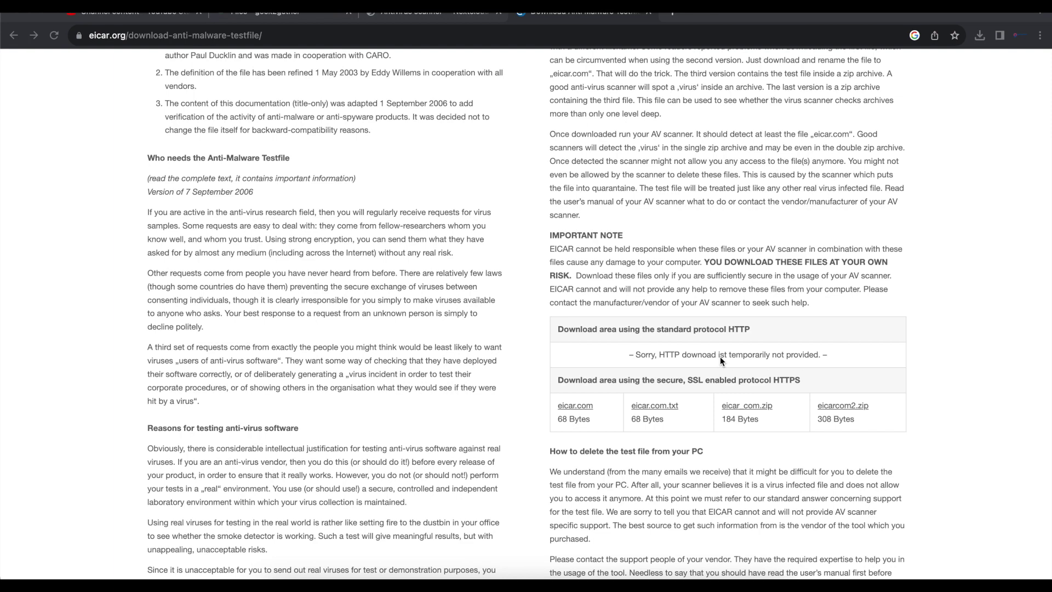
pyautogui.scroll(4, 521, 306)
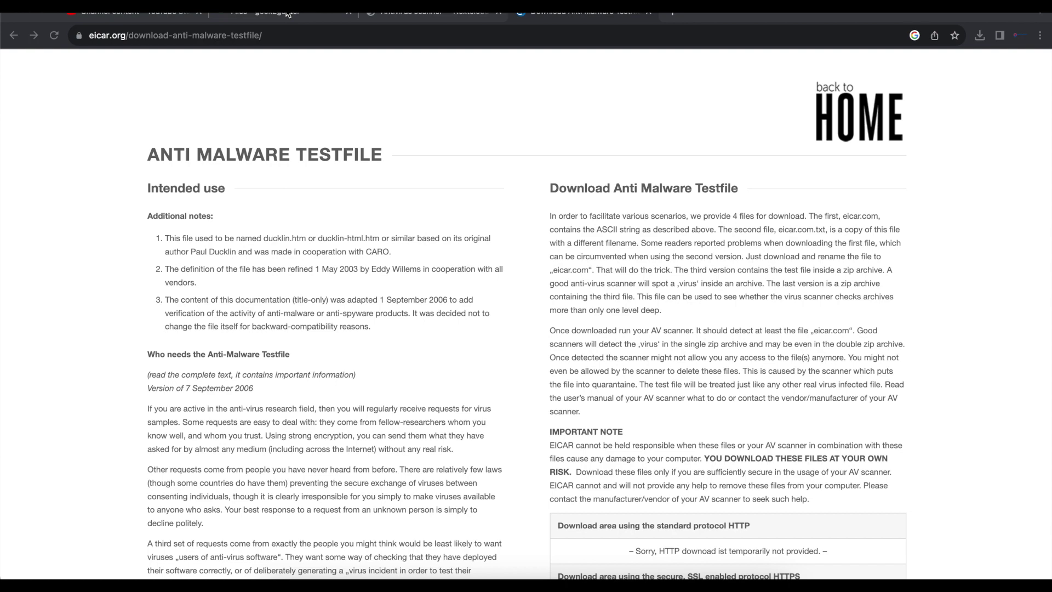
pyautogui.click(287, 14)
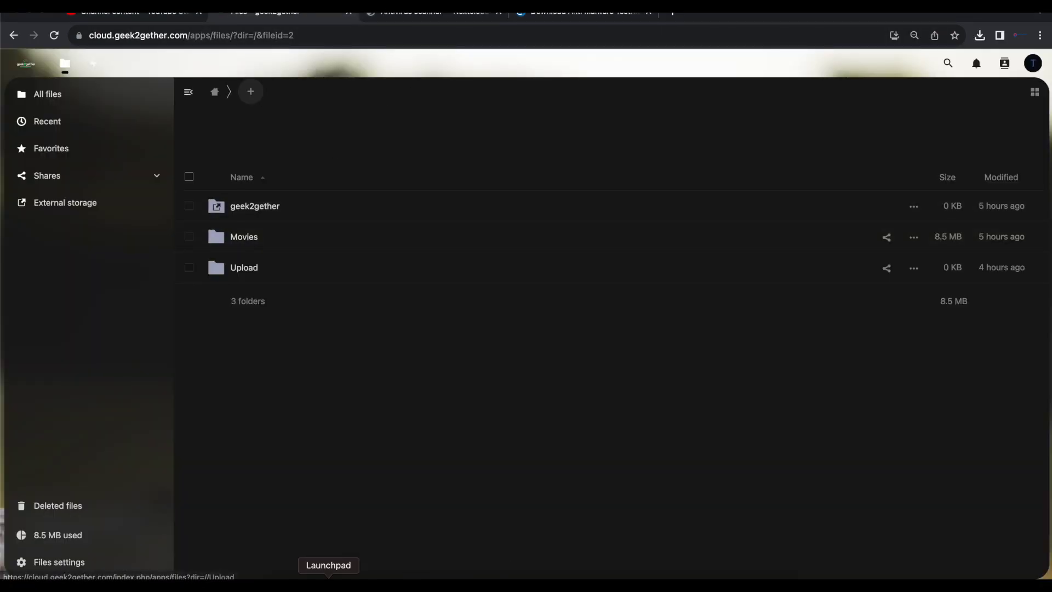
# - Drag eicar_com.zip from Finder into Nextcloud Files and reload to confirm it was rejected
pyautogui.click(282, 580)
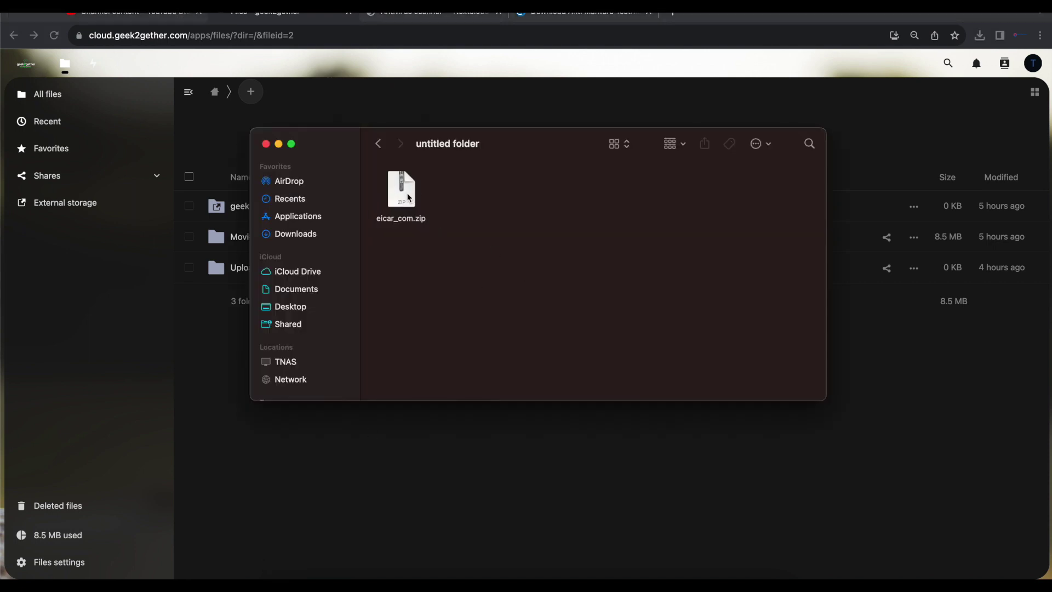
pyautogui.moveTo(408, 198); pyautogui.dragTo(386, 479)
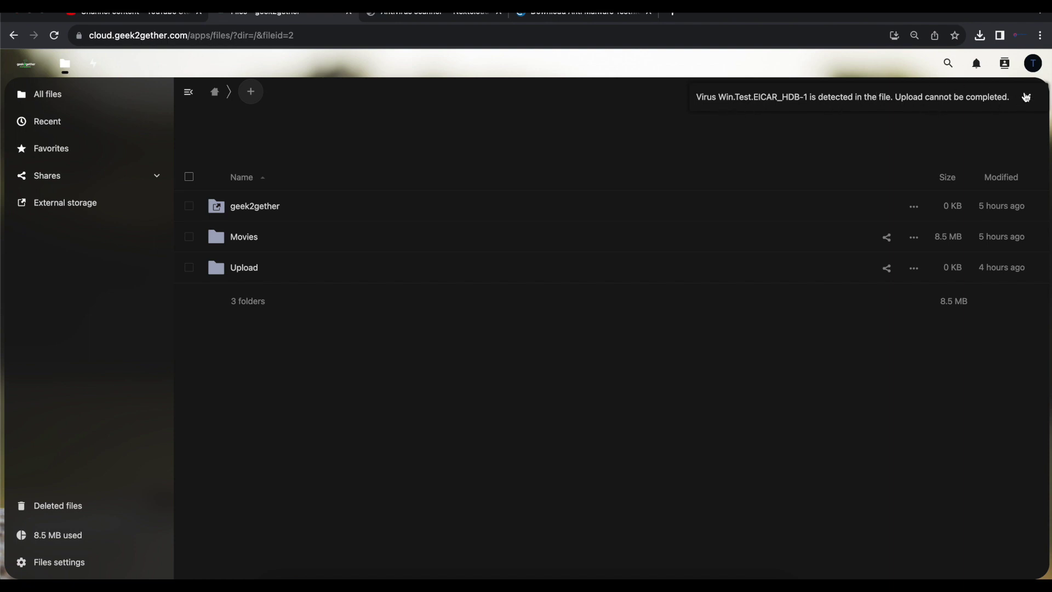
pyautogui.click(55, 37)
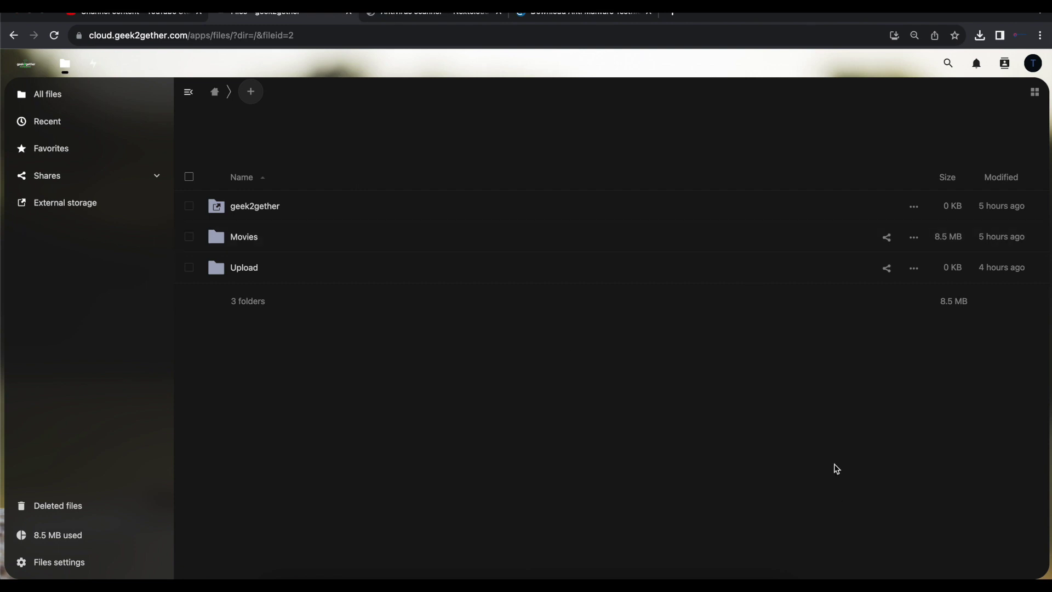
# - Open the Logging page in Administration settings to see the Win.Test.EICAR_HDB-1 entries
pyautogui.click(1033, 63)
pyautogui.click(934, 145)
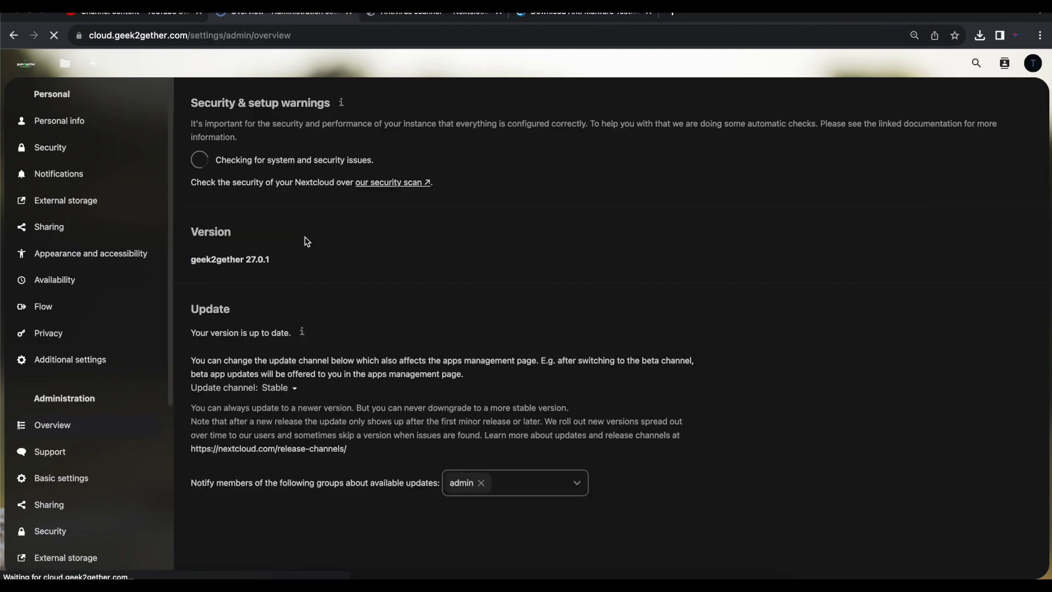
pyautogui.scroll(-5, 62, 415)
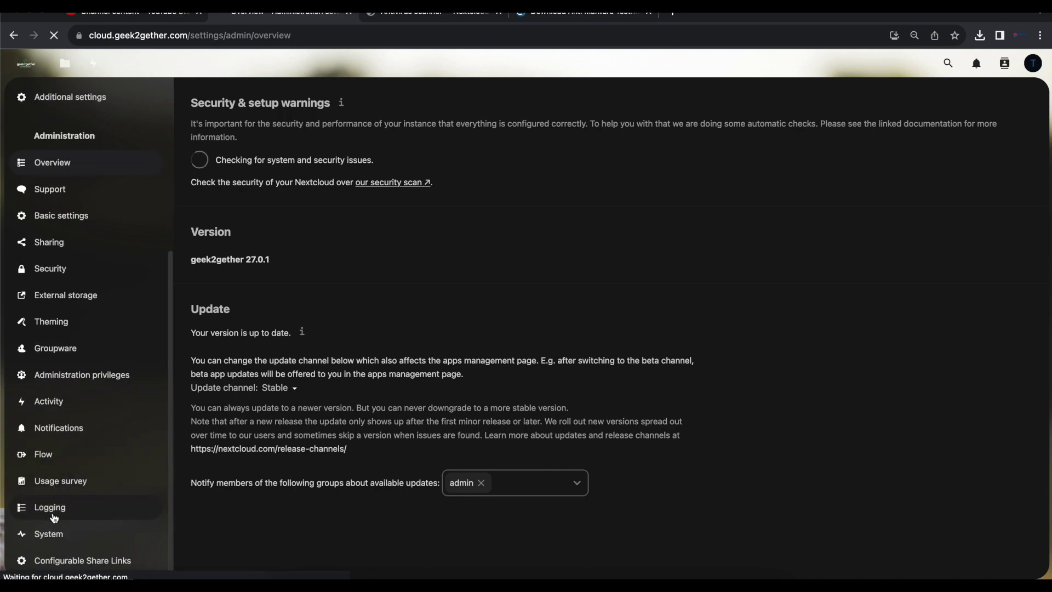
pyautogui.click(49, 570)
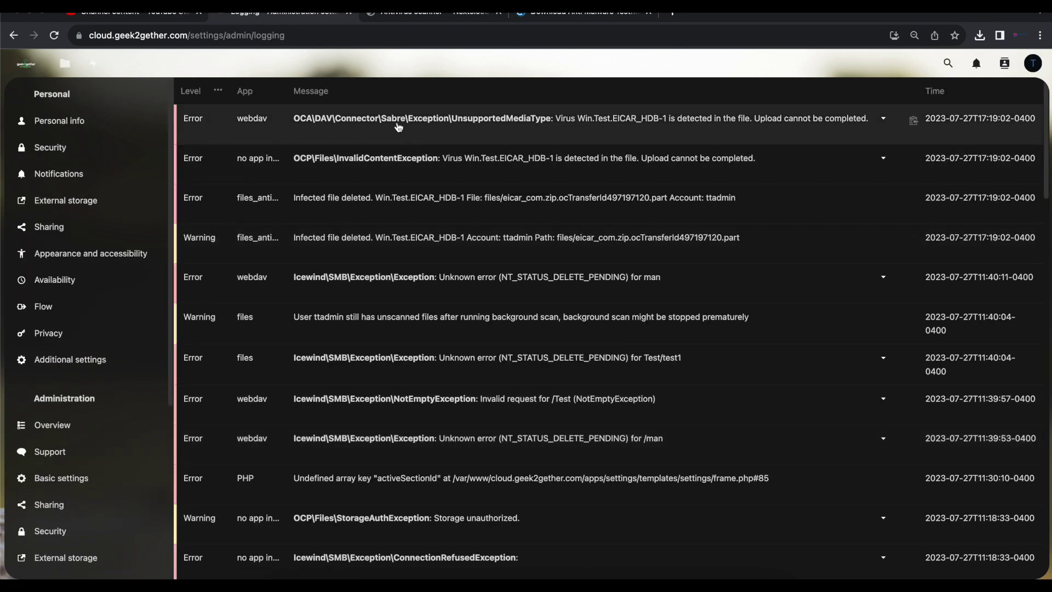